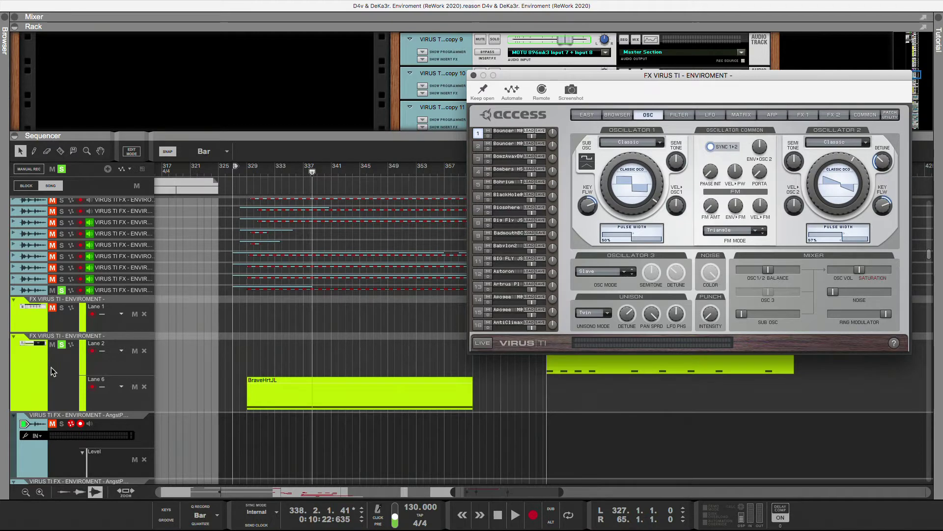
Step: Select the lower FX VIRUS TI - ENVIROMENT instrument track and show the synth's patch browser page
click(39, 374)
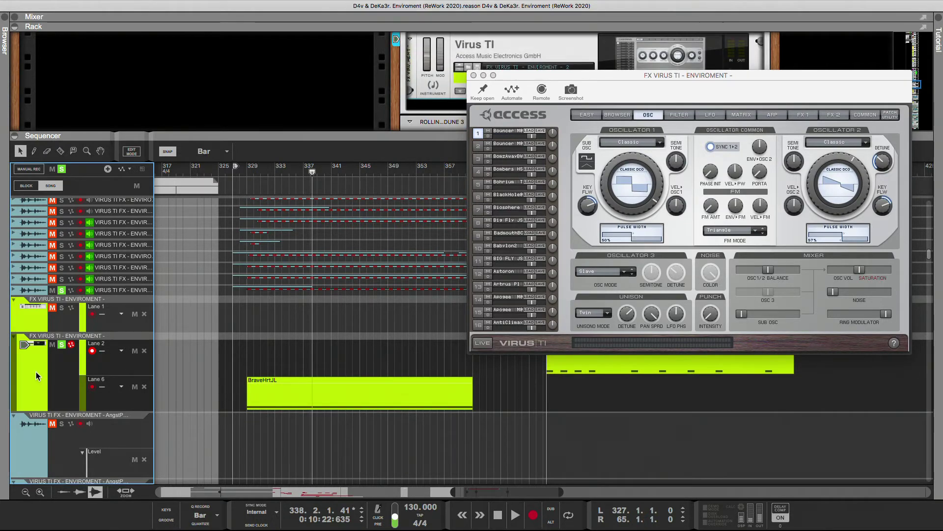
click(617, 115)
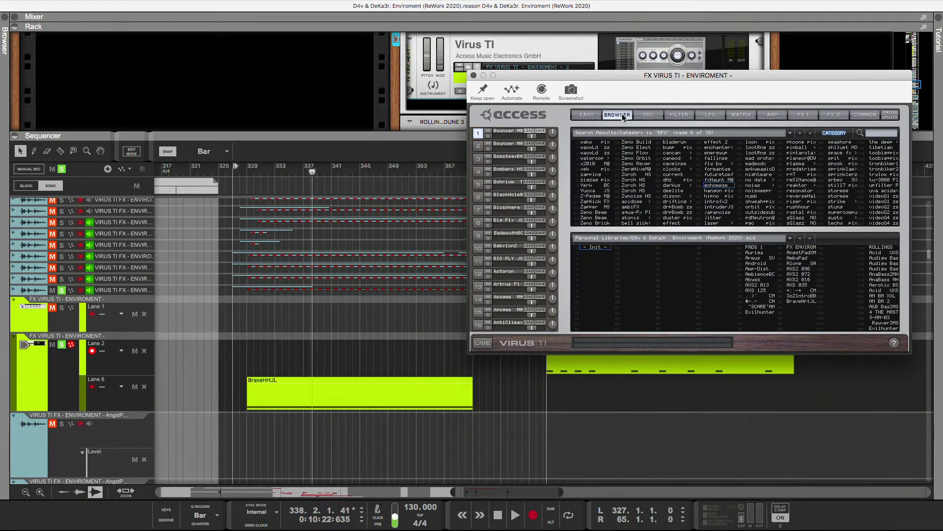
click(10, 289)
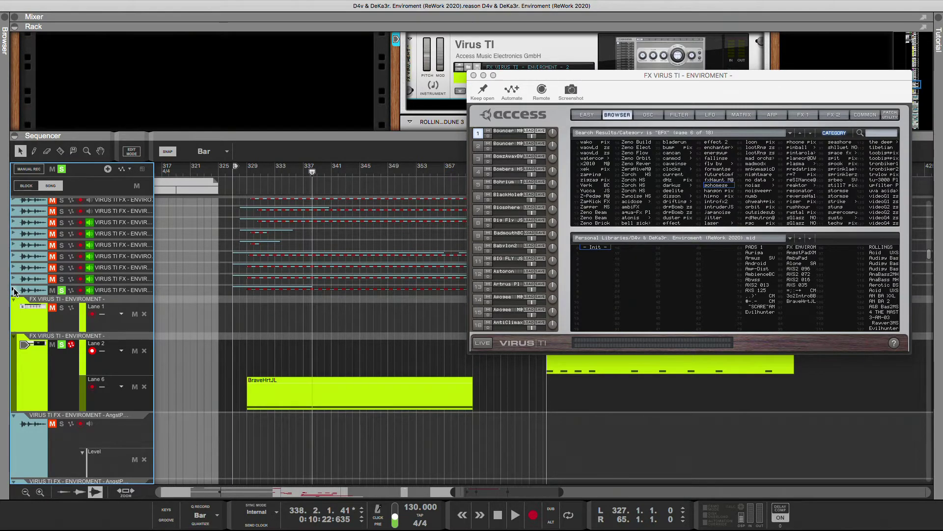
click(14, 291)
click(14, 290)
click(14, 291)
click(14, 291)
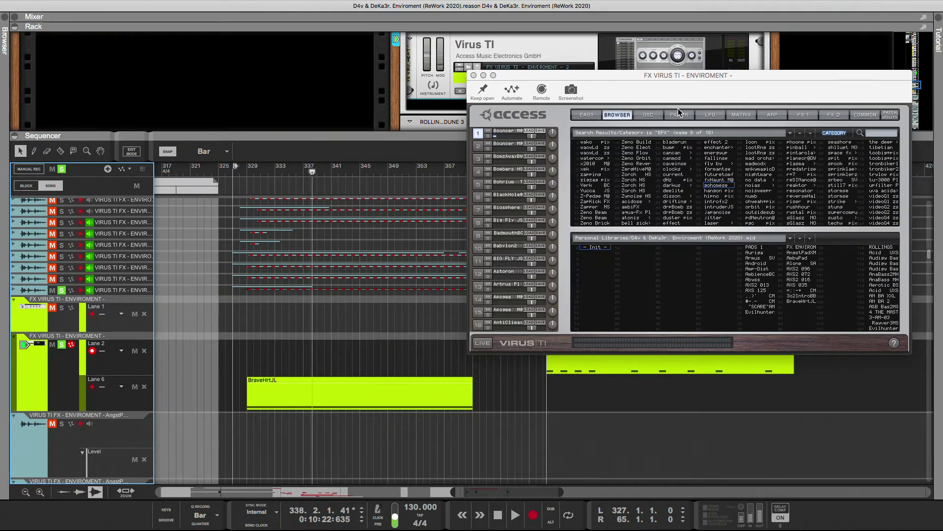
Step: Sync LFO 2 and LFO 1 of the Bouncer M@ patch to the clock, with dividers of 1/1 and 1/8
click(664, 116)
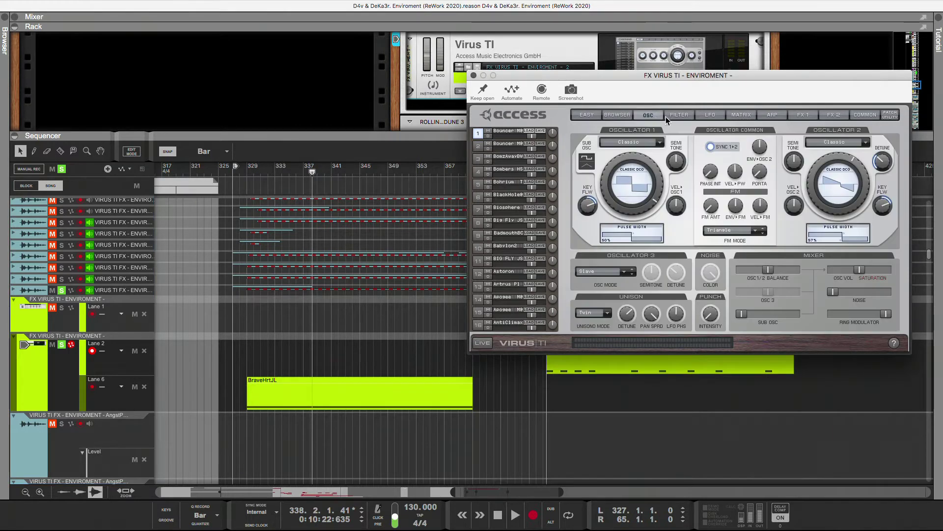
click(716, 116)
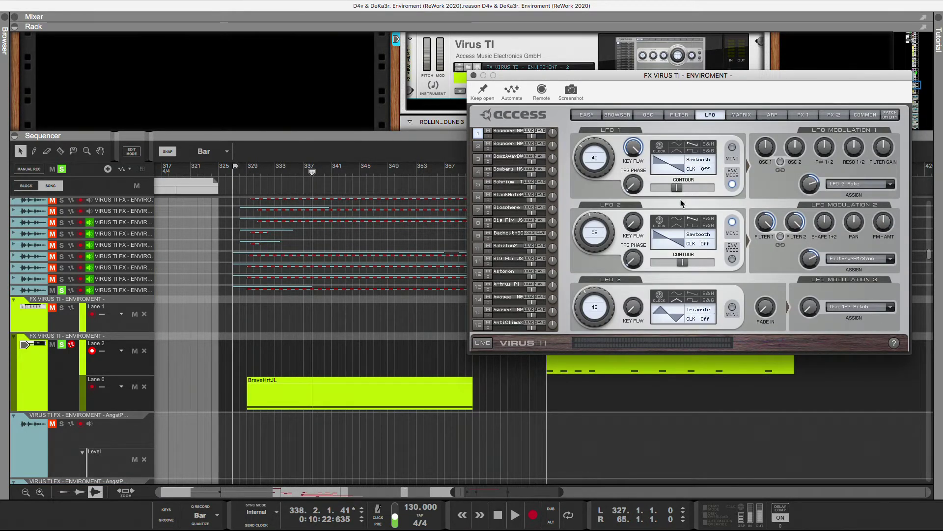
click(659, 220)
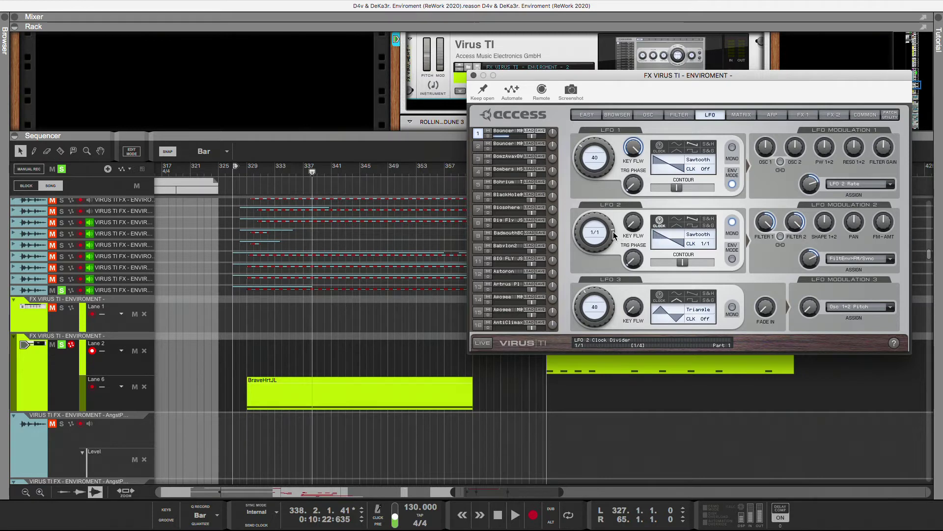
scroll(613, 231, down, 1)
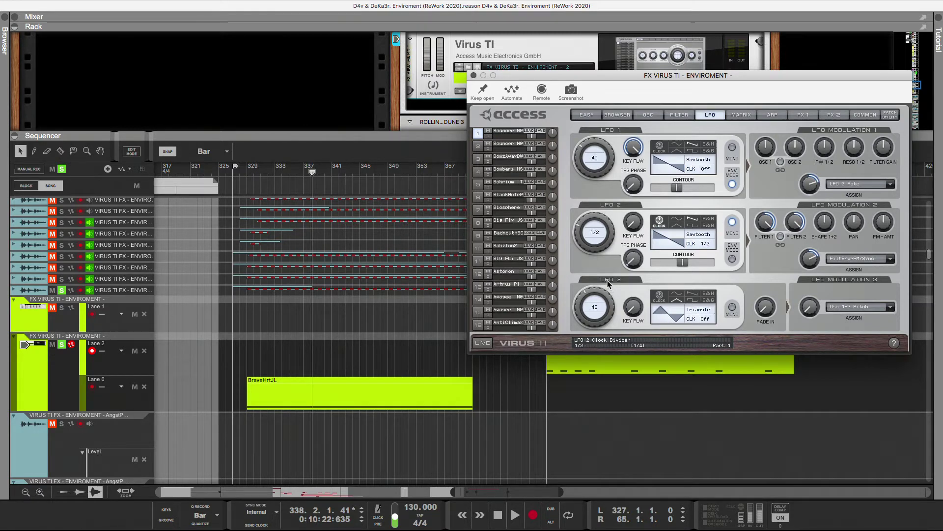
drag(608, 283, 613, 237)
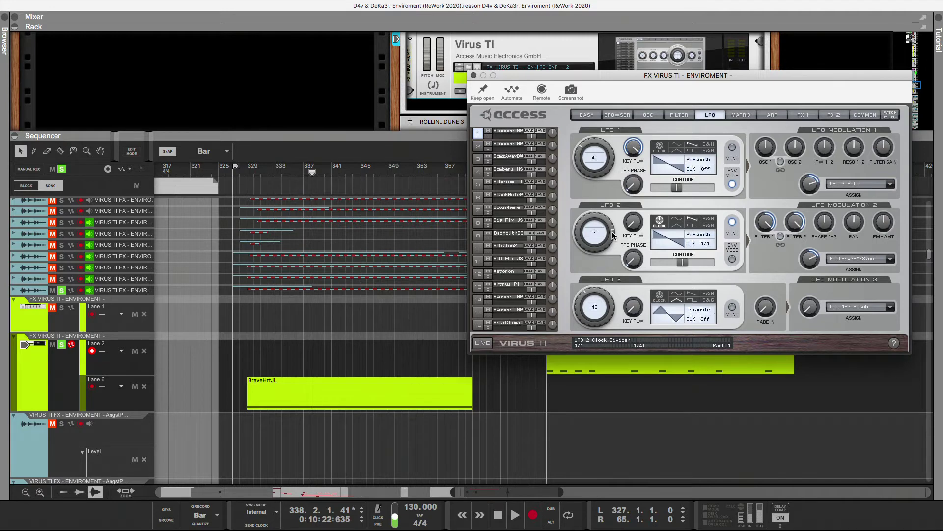
click(659, 148)
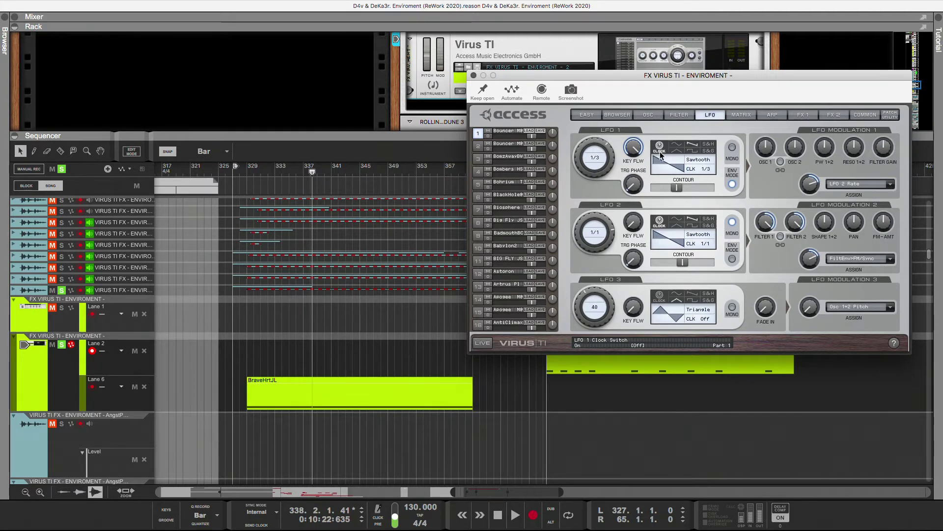
mouse_move(608, 201)
mouse_down()
mouse_move(608, 221)
mouse_move(605, 205)
mouse_up()
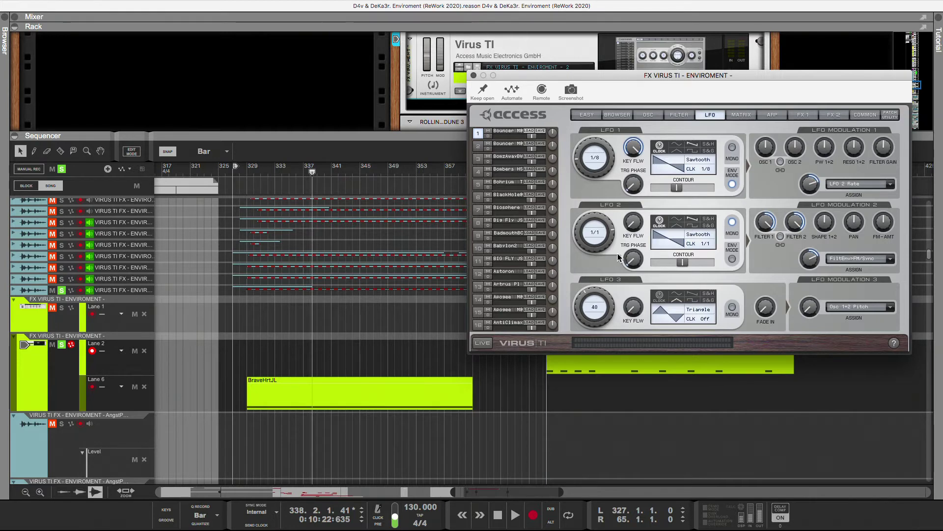
Step: Try a 1/16 clock divider on LFO 2 and return it to 1/1, with LFO 1 at 1/8
mouse_move(617, 253)
drag(611, 238, 612, 308)
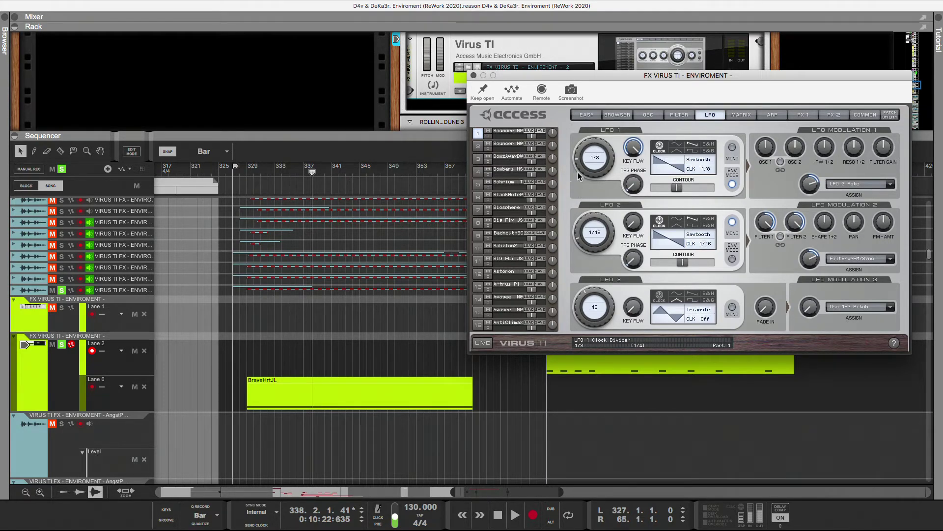
drag(594, 157, 577, 167)
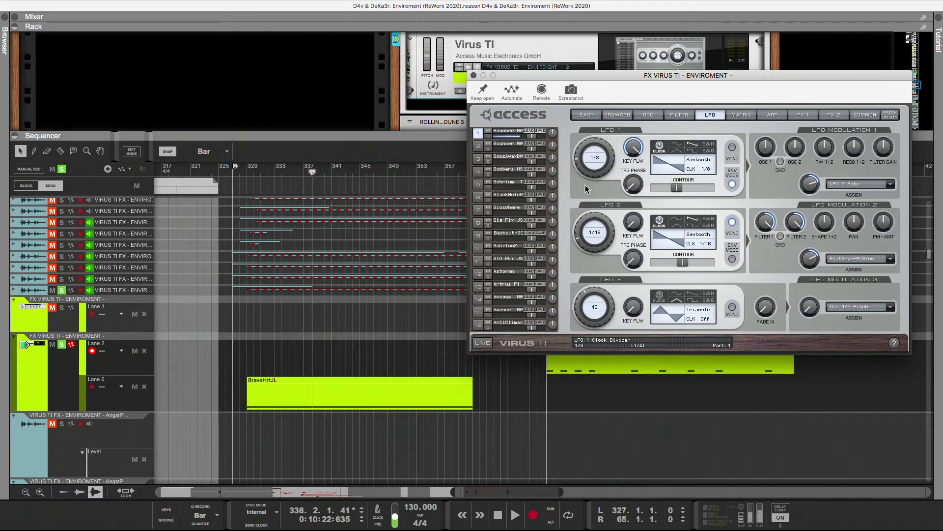
drag(583, 248, 579, 240)
drag(580, 196, 584, 181)
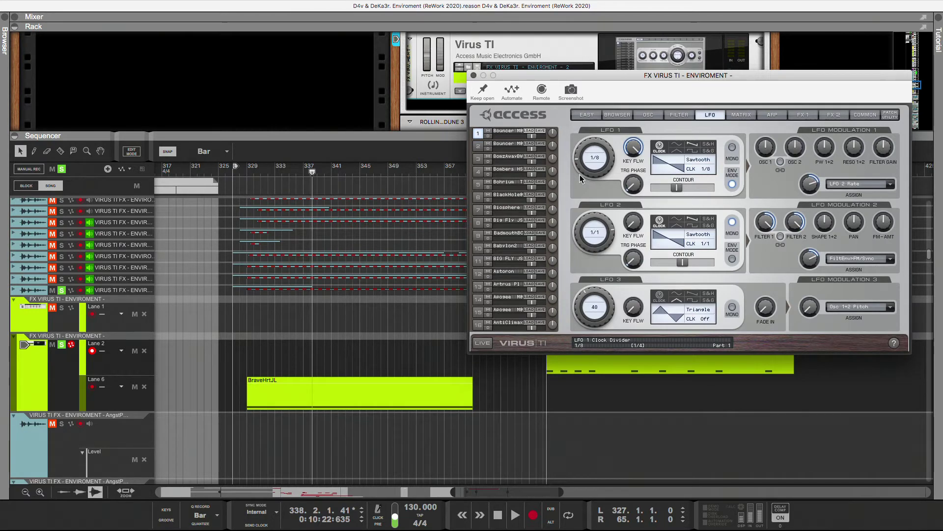
Step: Close the synth window and lower the long note in the BraveHrtJL clip to C 1
click(474, 76)
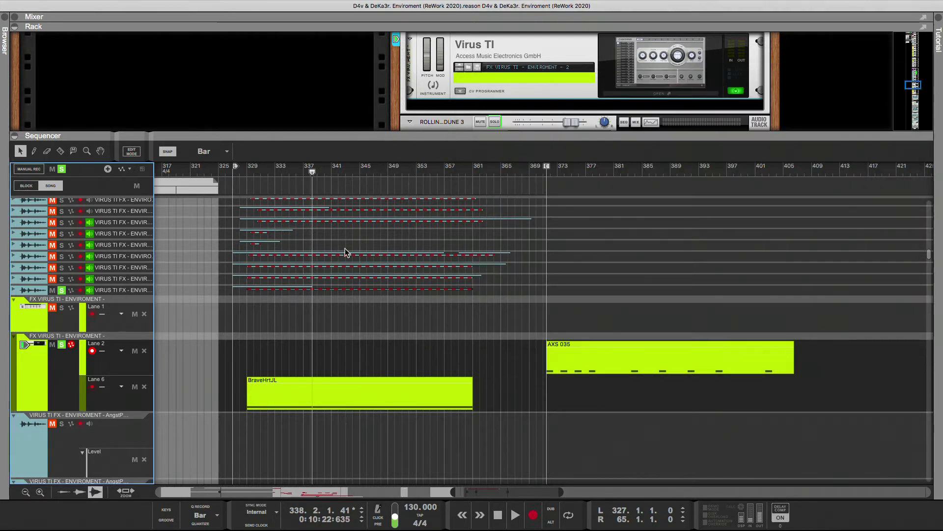
scroll(311, 281, down, 3)
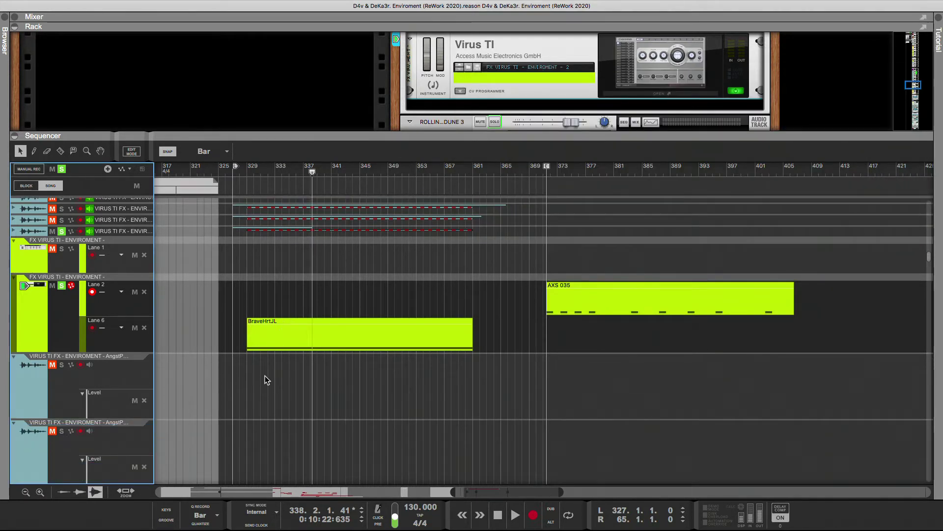
drag(269, 340, 270, 321)
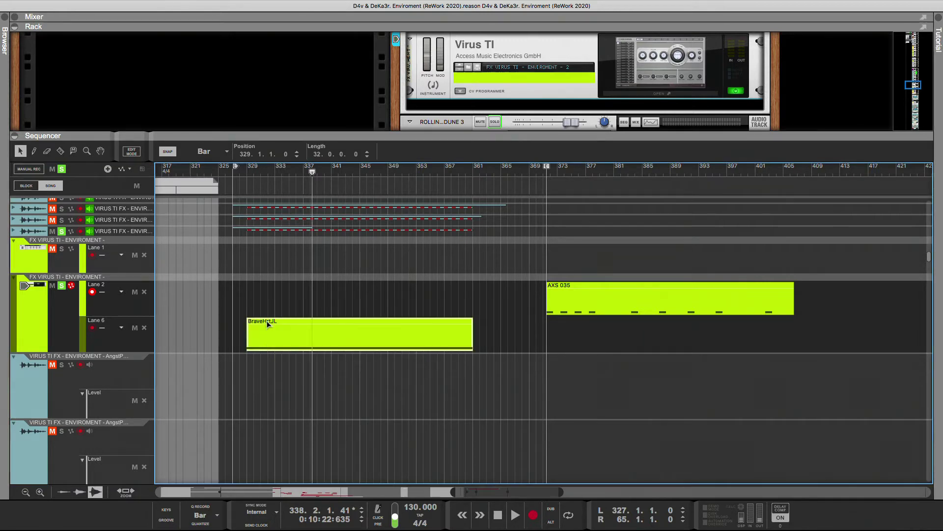
click(244, 172)
double_click(358, 337)
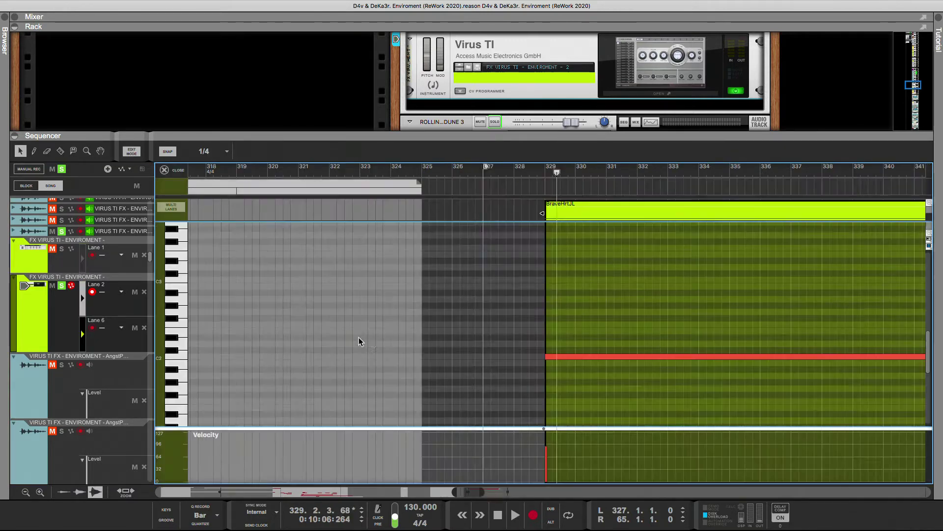
scroll(456, 364, down, 3)
drag(550, 297, 551, 375)
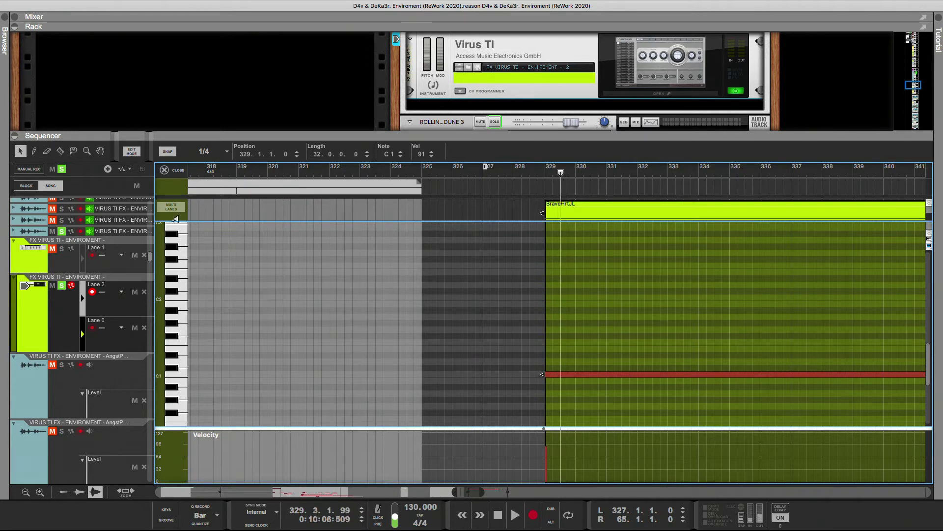
click(172, 172)
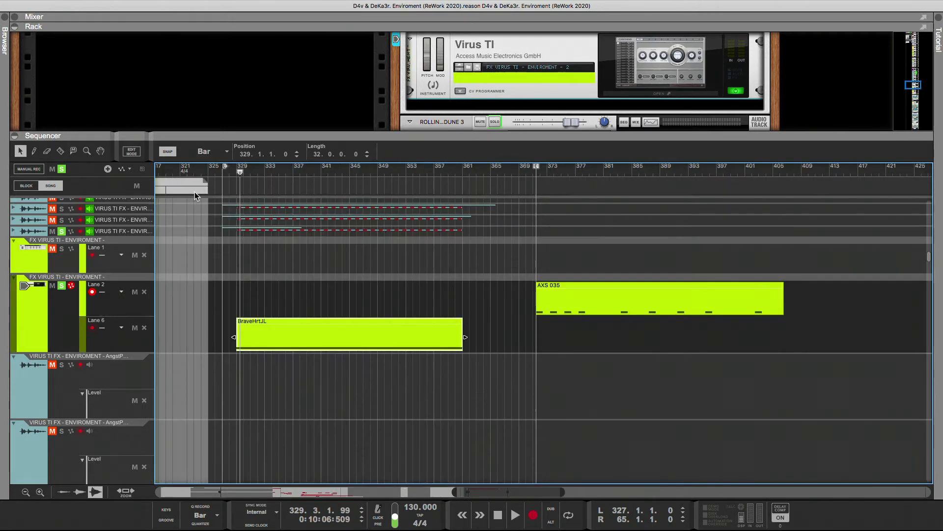
Step: Reopen the lower FX VIRUS TI synth's window, keep it open, and move it clear of the BraveHrtJL clip
click(82, 388)
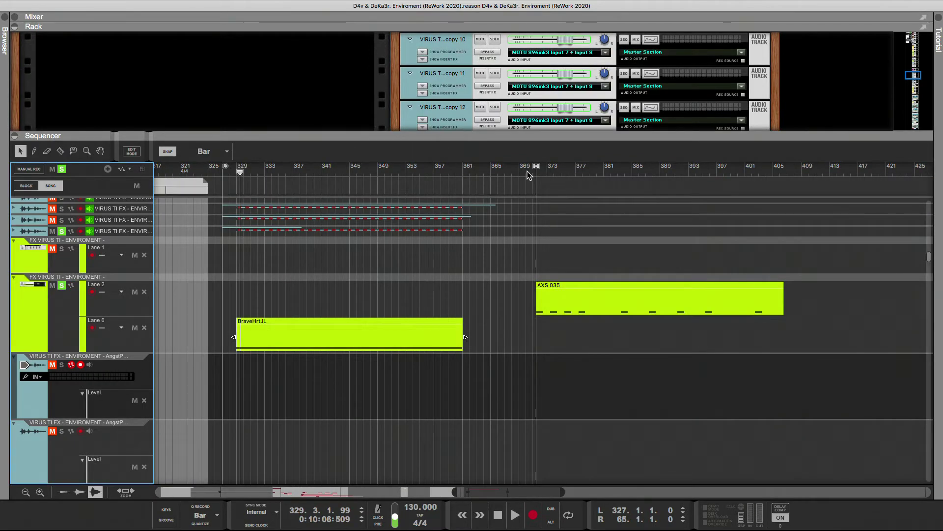
click(65, 323)
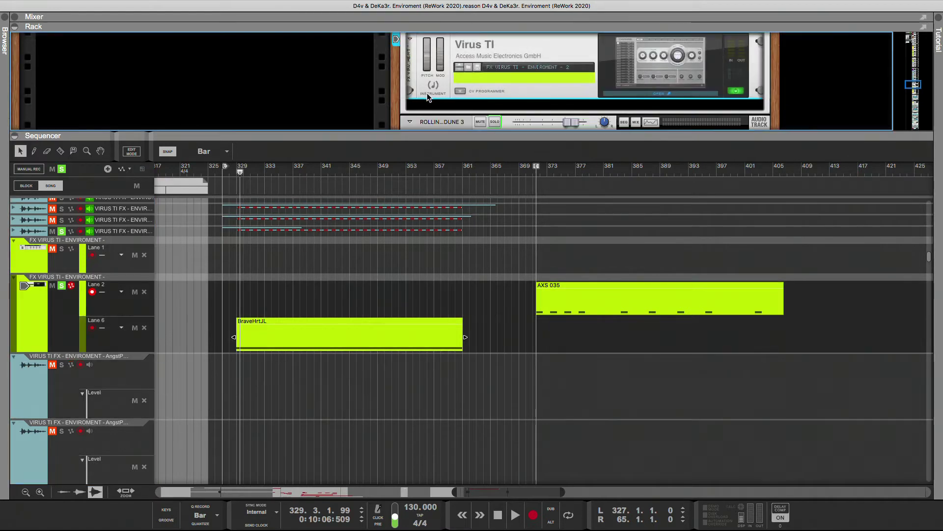
click(428, 87)
drag(515, 74, 524, 4)
mouse_move(523, 5)
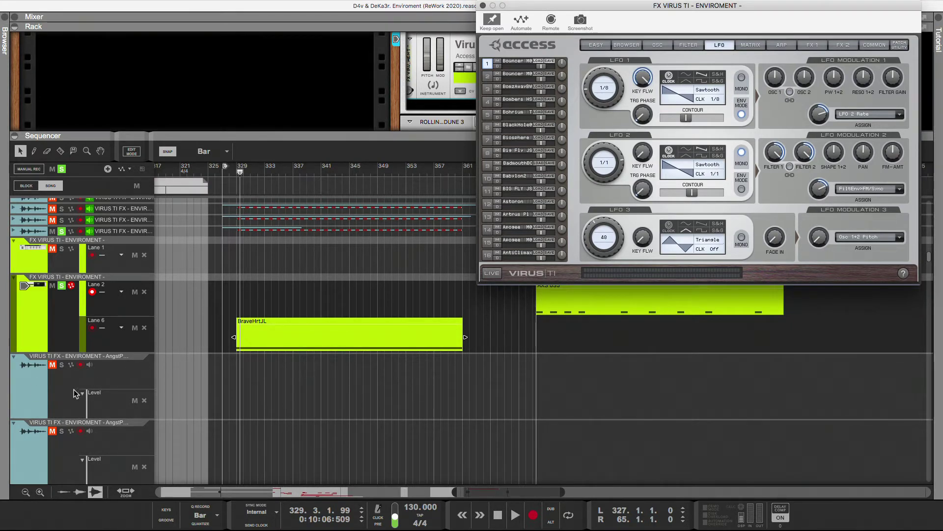
Step: Copy the patch name Bouncer M@ from the first synth part and rename the BraveHrtJL clip with it
right_click(517, 60)
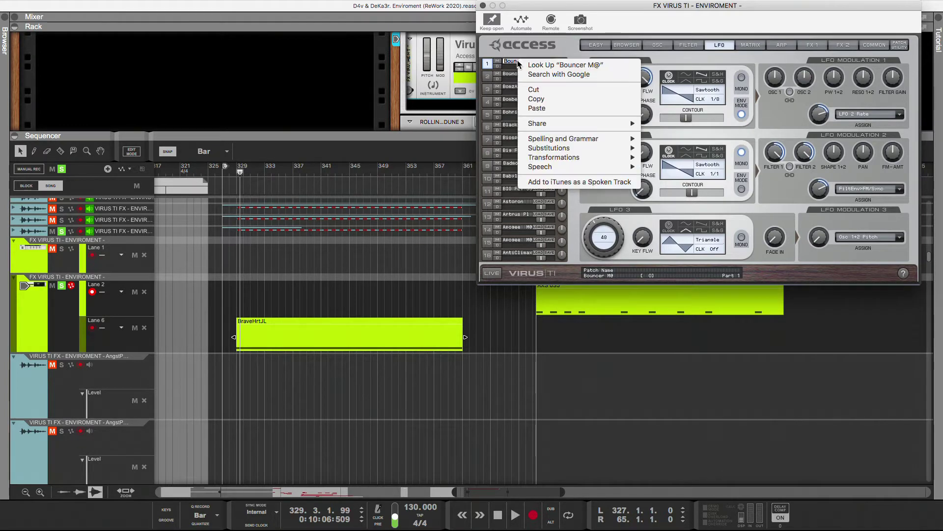
click(536, 99)
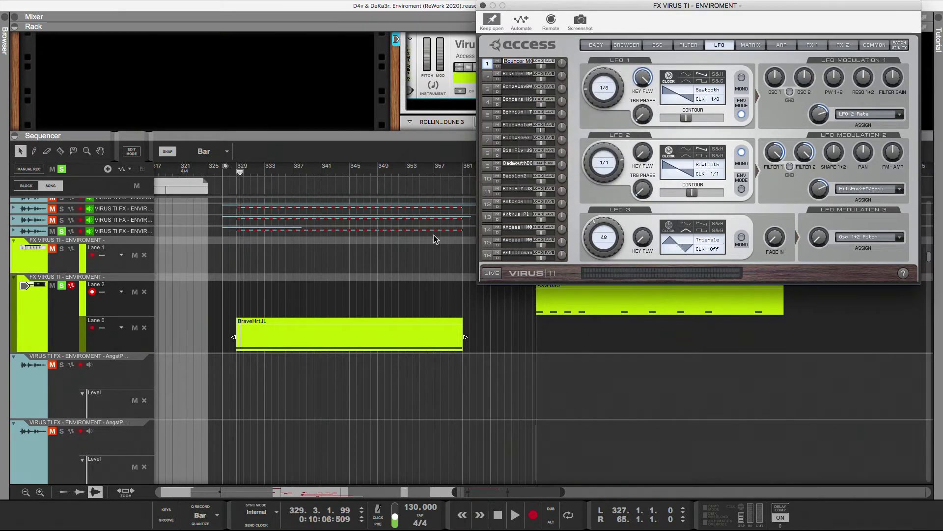
double_click(251, 322)
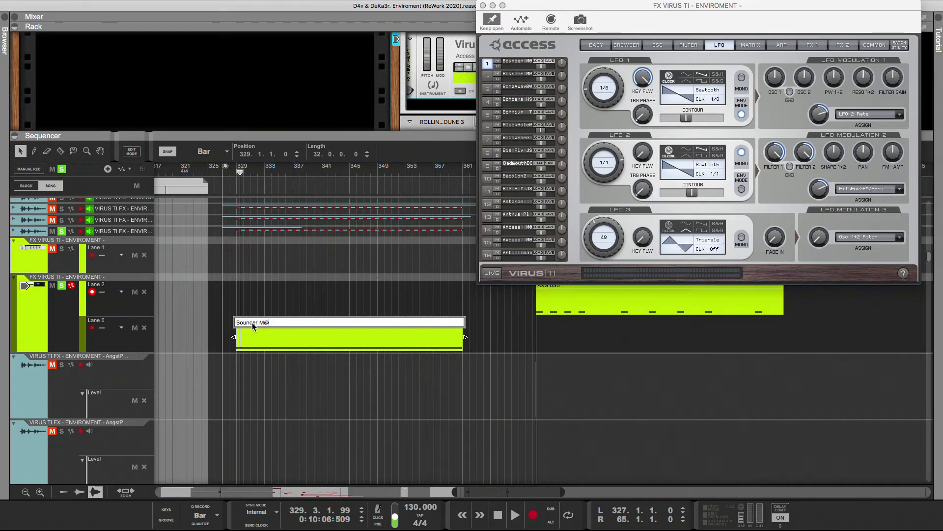
key(Return)
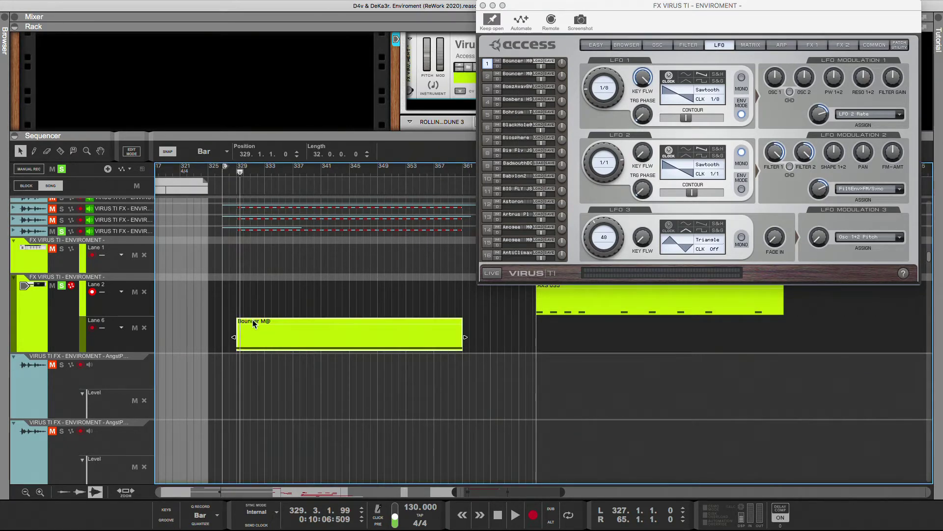
Step: Rename the audio track directly below the lower FX VIRUS TI track as VIRUS TI FX - ENVIROMENT - Bouncer M@
click(119, 356)
double_click(119, 356)
double_click(138, 358)
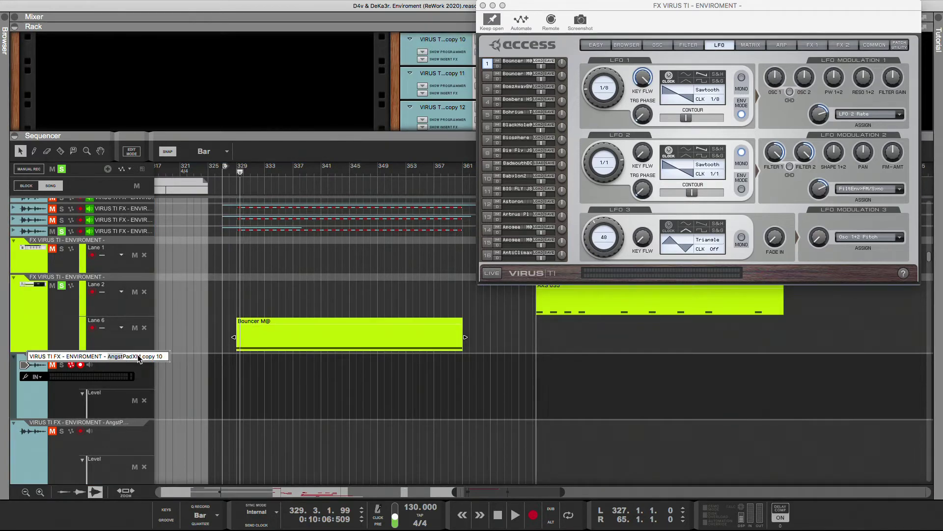
drag(139, 359, 172, 356)
text(Bouncer M@)
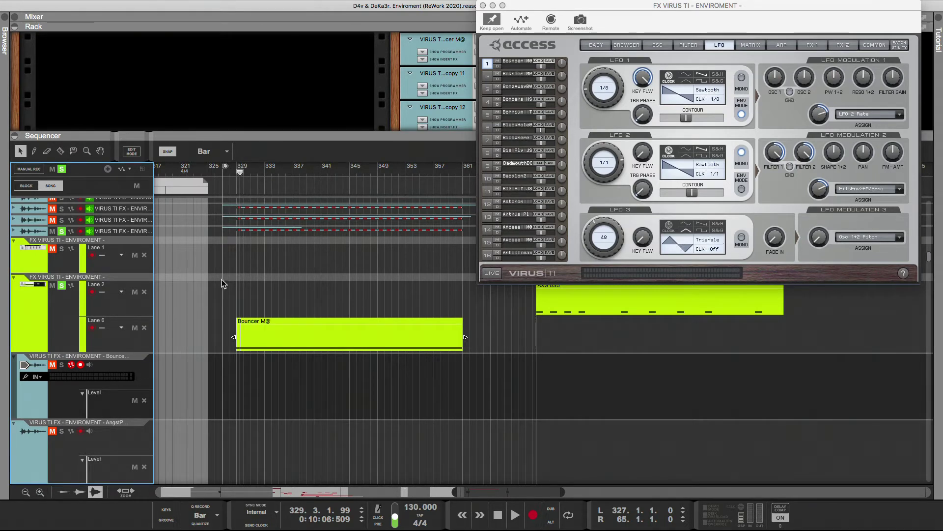
Step: Return the playhead to bar 327 and store the Bouncer M@ patch below BraveHrtJL in the project's personal library
key(KP_1)
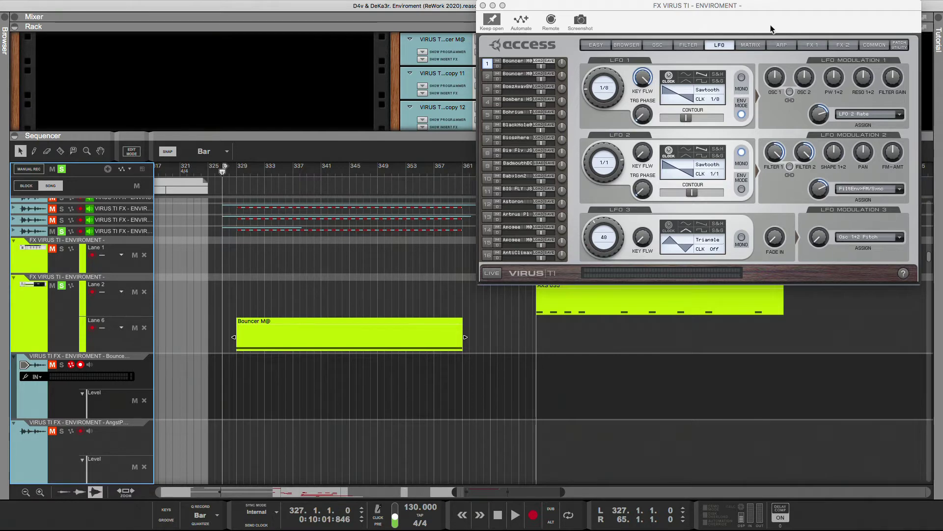
click(840, 45)
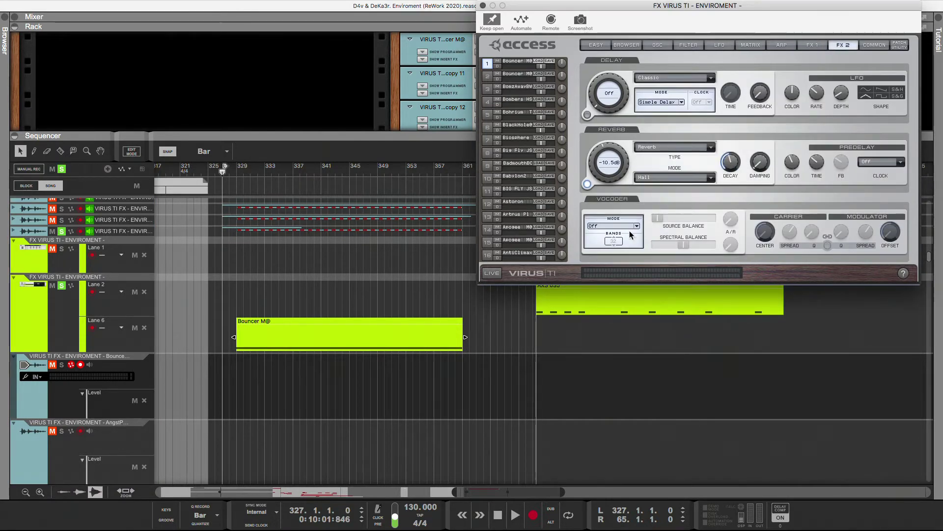
click(627, 45)
drag(519, 63, 809, 239)
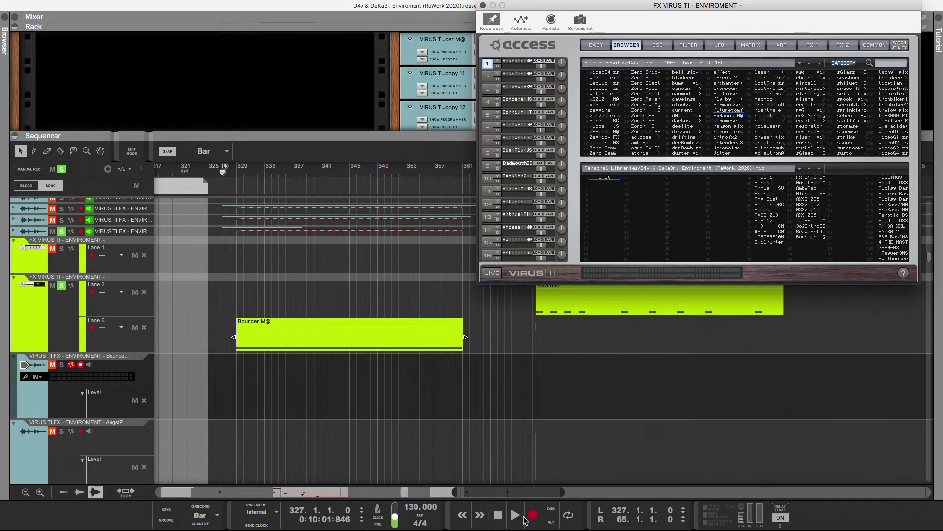
Step: Record a test take of Bouncer M@ on its audio track from bar 327 and delete the recorded clip
click(485, 388)
key(super+Return)
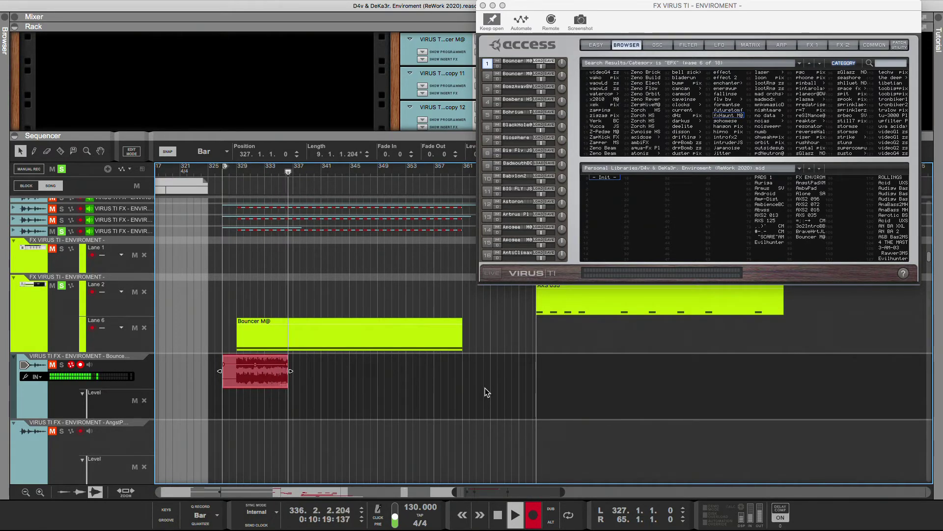
key(space)
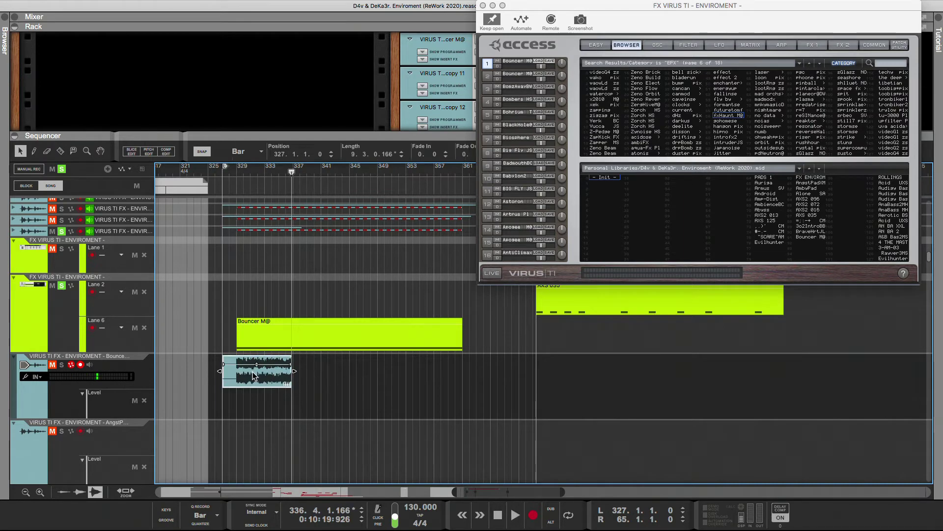
key(Delete)
scroll(194, 393, up, 5)
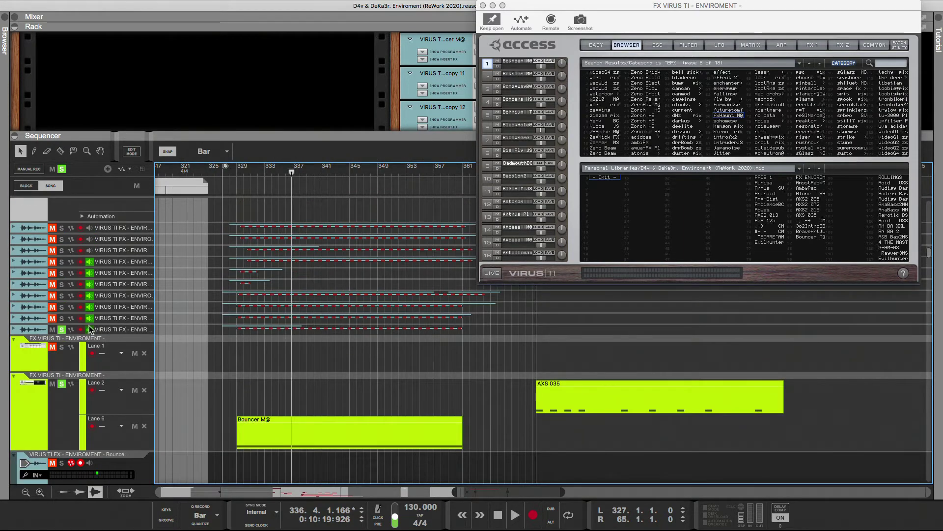
Step: Turn off input monitoring on the collapsed VIRUS TI FX audio tracks above the FX VIRUS TI instrument tracks
click(92, 319)
click(90, 307)
click(90, 317)
click(89, 296)
click(89, 285)
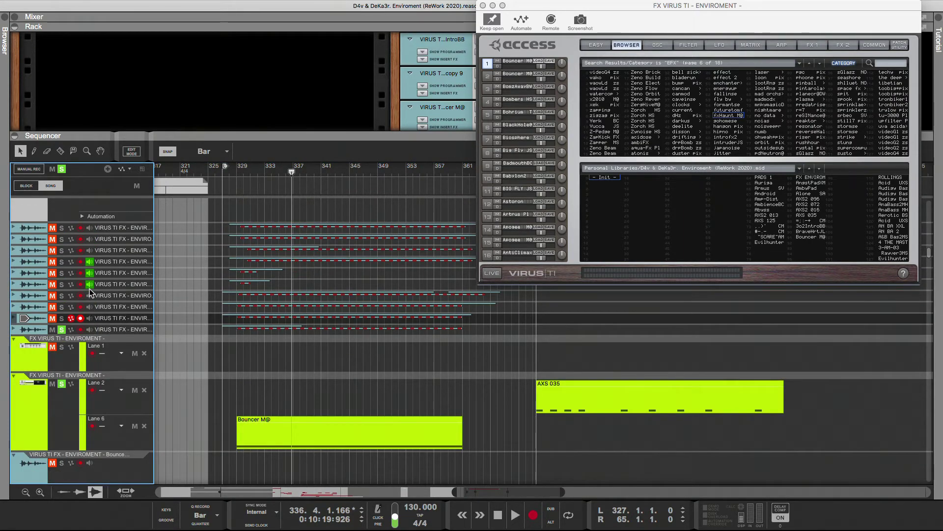
click(90, 273)
click(90, 261)
Step: Enable input monitoring on the Bouncer M@ audio track below the FX VIRUS TI instrument track
scroll(99, 304, down, 5)
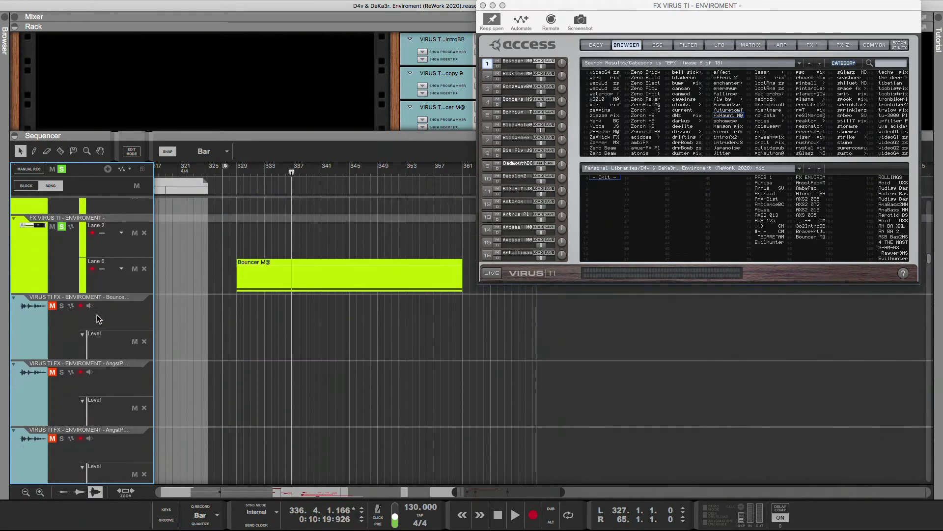
scroll(93, 299, up, 2)
click(90, 295)
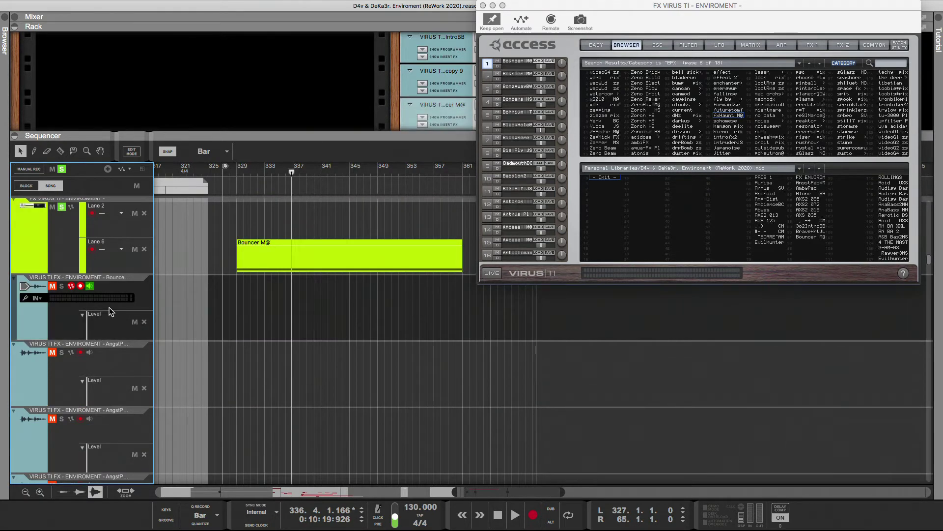
scroll(118, 311, up, 1)
scroll(123, 316, up, 1)
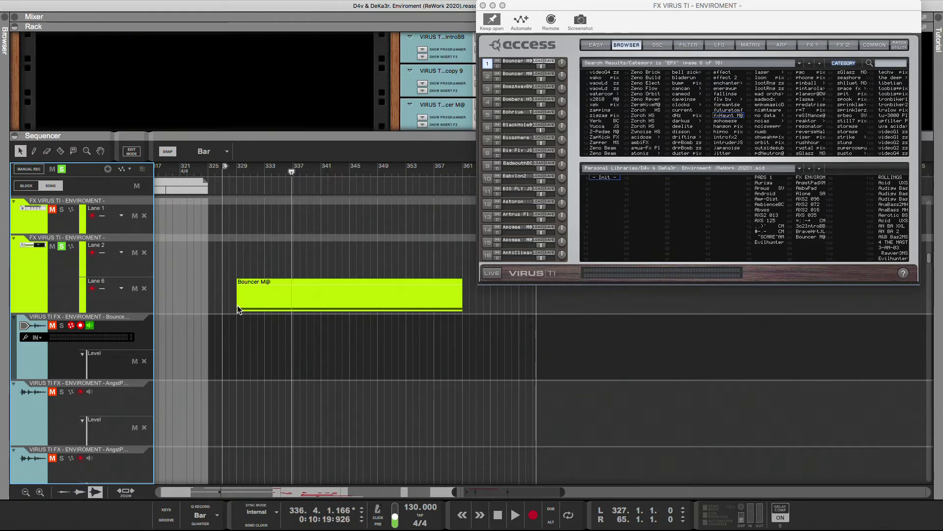
Step: Record a second short take of Bouncer M@ from bar 327 to about bar 335 and delete its clip
key(KP_0)
key(KP_Multiply)
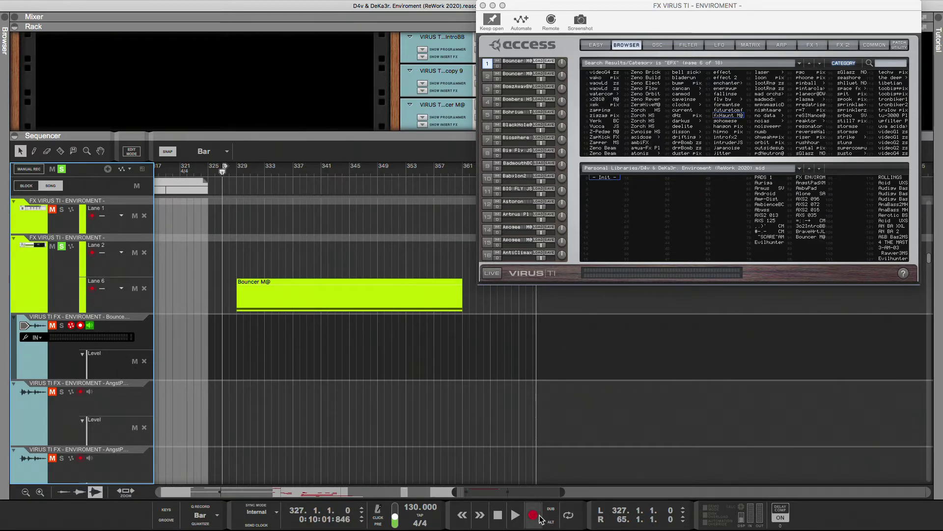
click(516, 474)
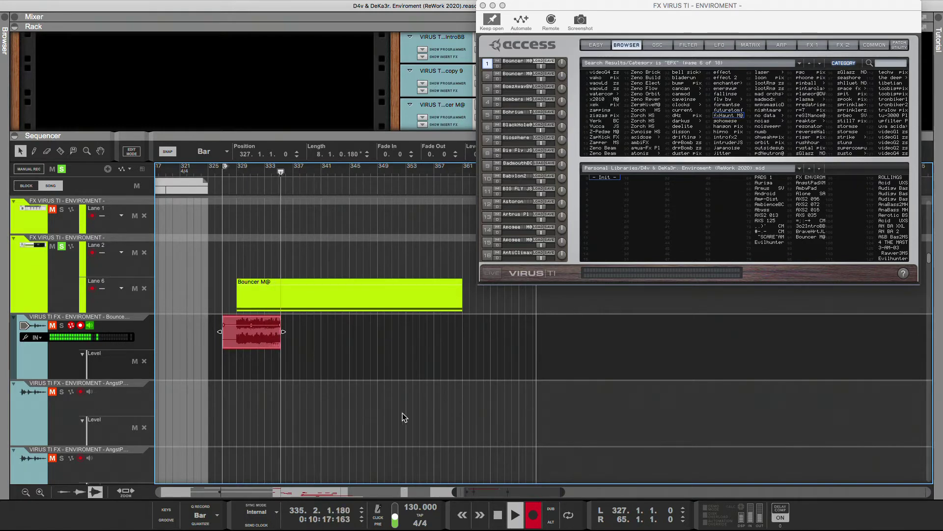
key(space)
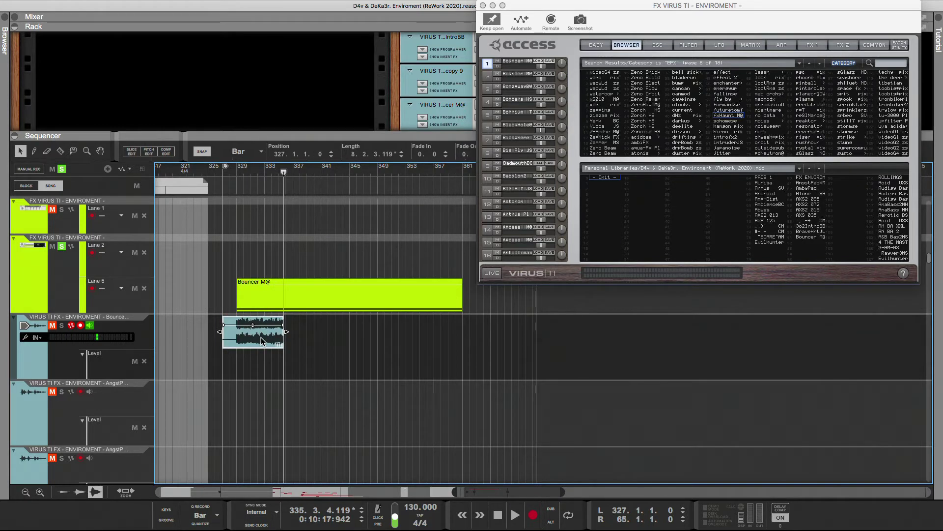
key(BackSpace)
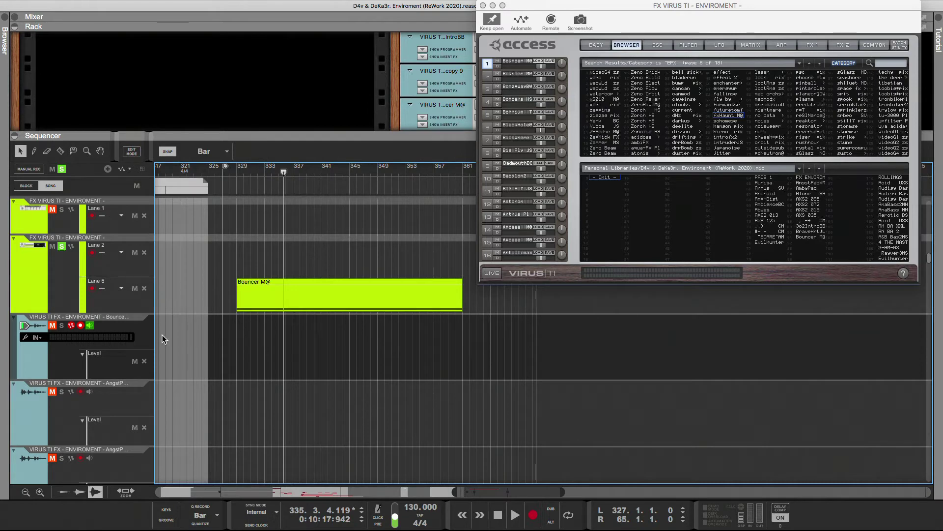
Step: Select the lower FX VIRUS TI instrument track and raise the amplifier envelope attack of part 1 to about 26
click(33, 296)
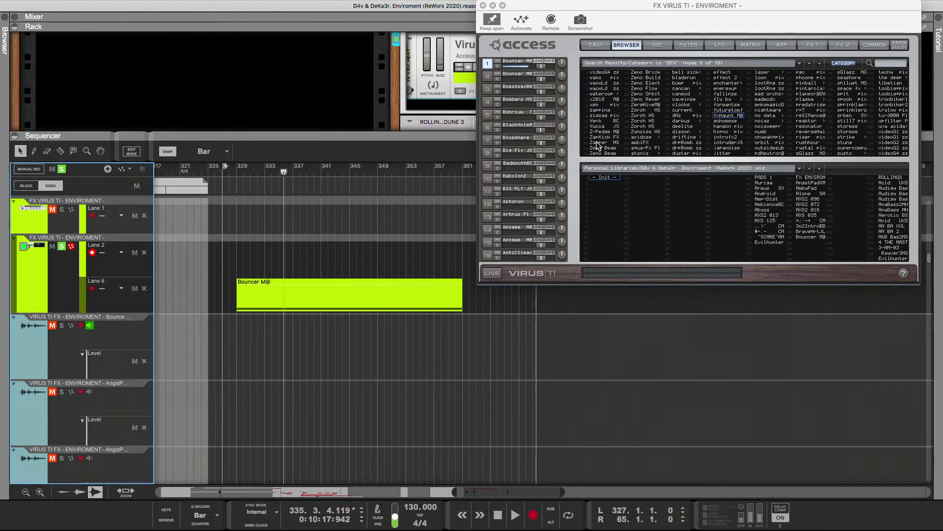
click(658, 45)
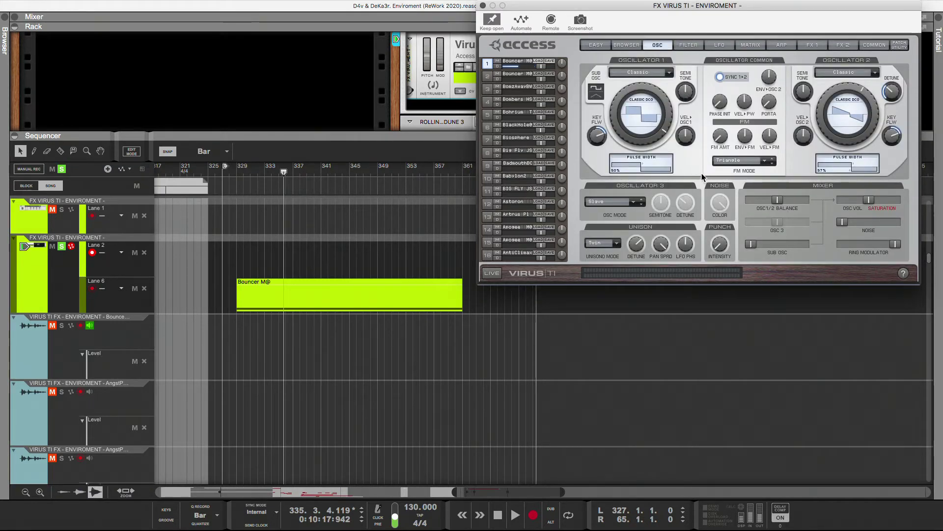
click(688, 45)
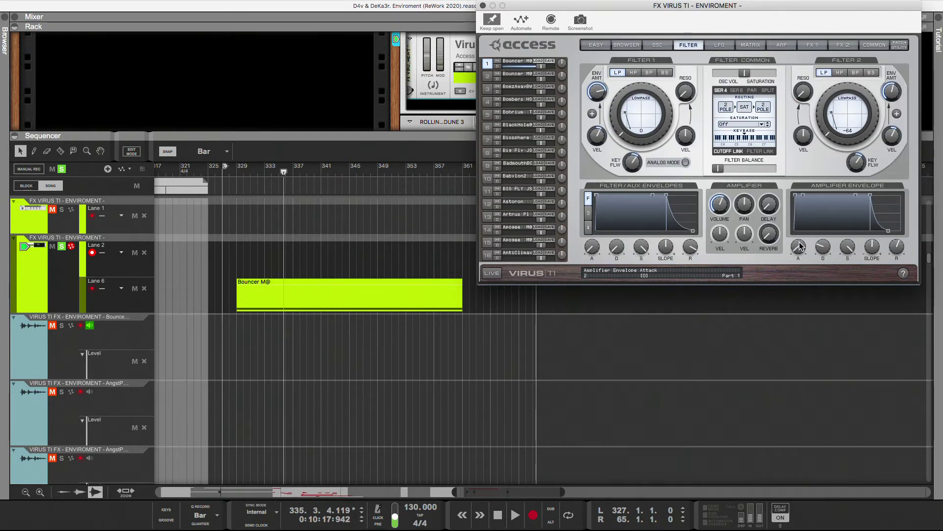
scroll(800, 246, up, 2)
drag(798, 237, 794, 299)
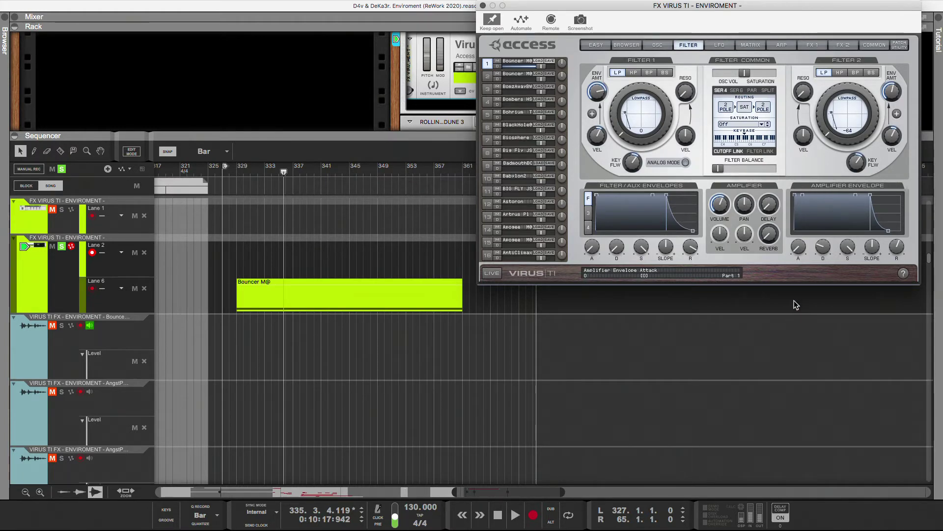
drag(593, 248, 600, 309)
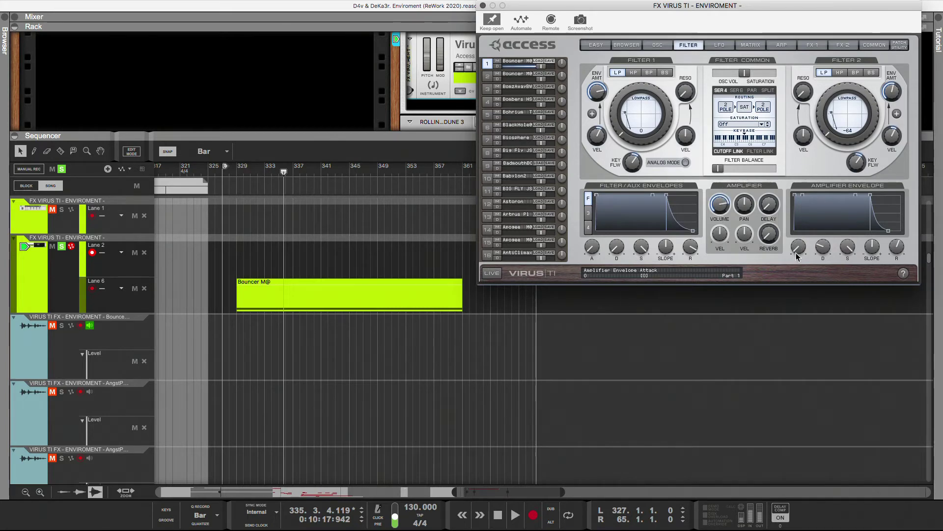
drag(798, 248, 796, 232)
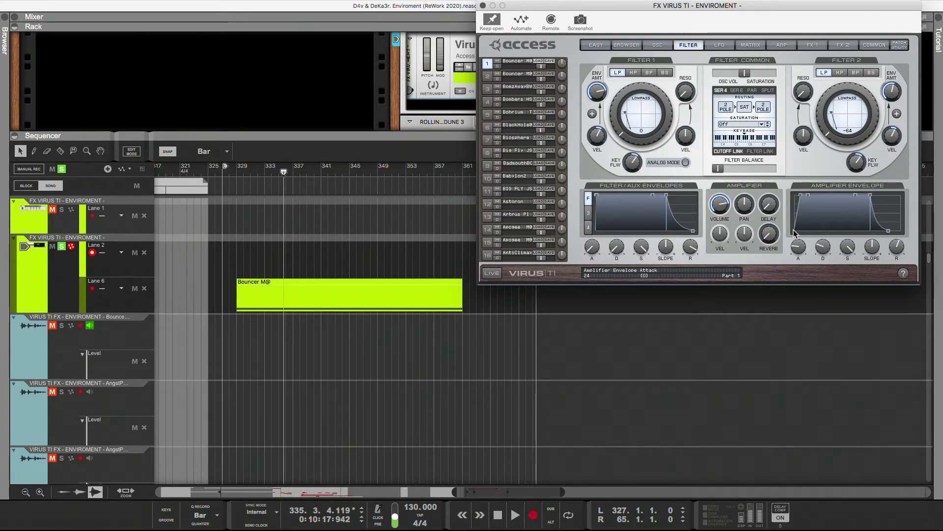
drag(796, 235, 796, 235)
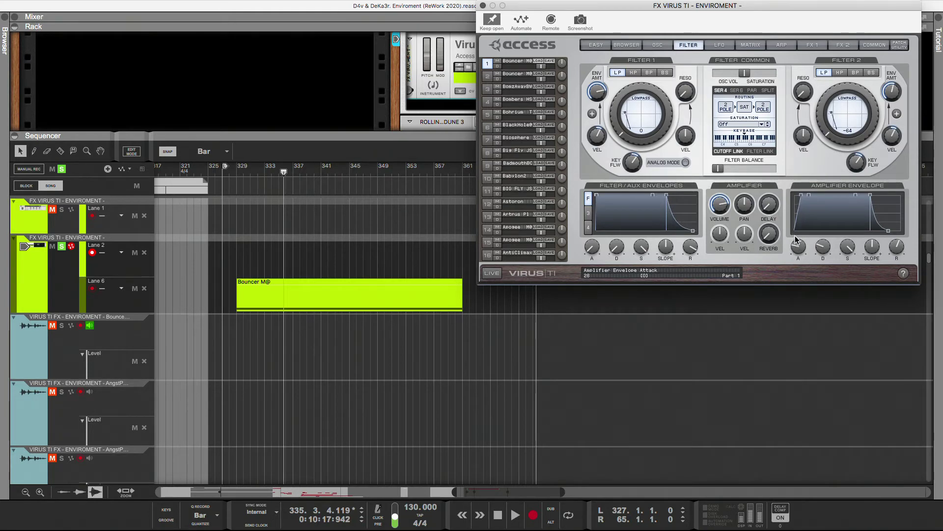
drag(796, 240, 795, 236)
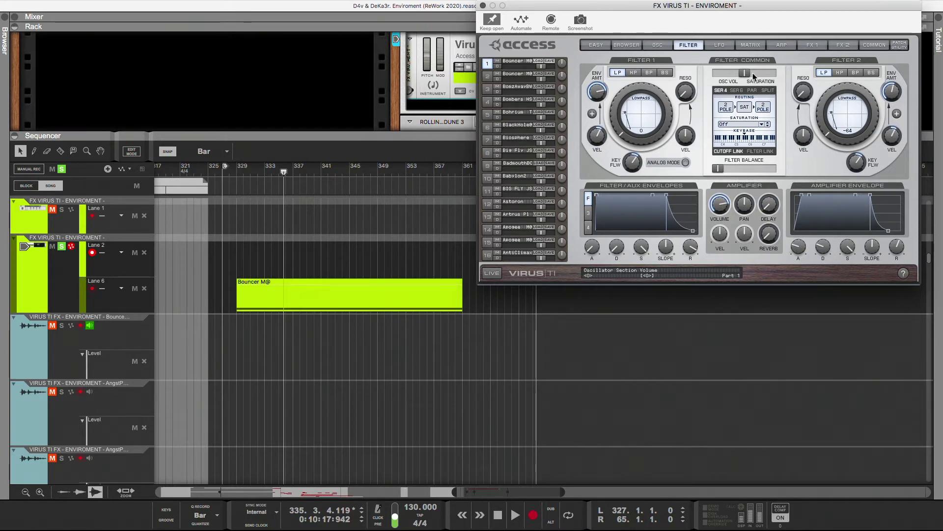
Step: Raise the LFO 1 waveform contour and try several LFO 2 contour settings, ending at about -46
click(722, 46)
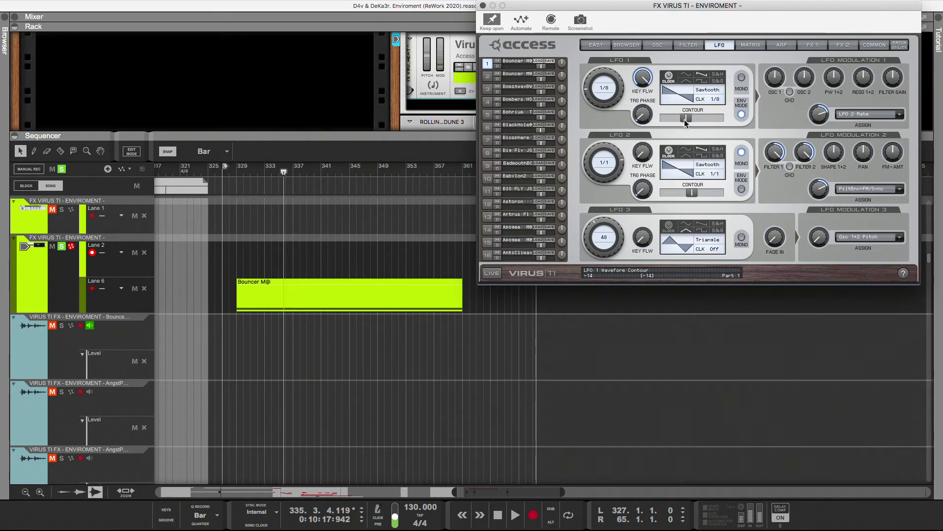
drag(685, 120, 668, 120)
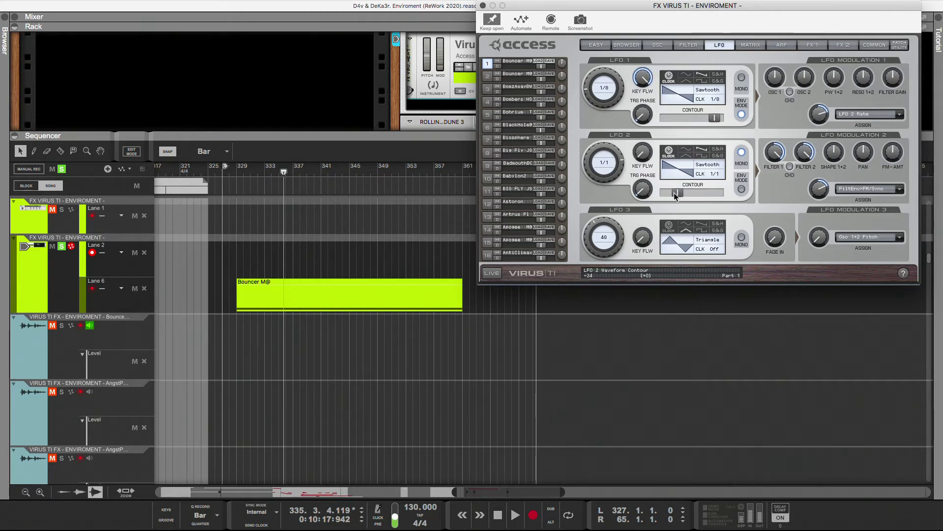
drag(672, 193, 673, 193)
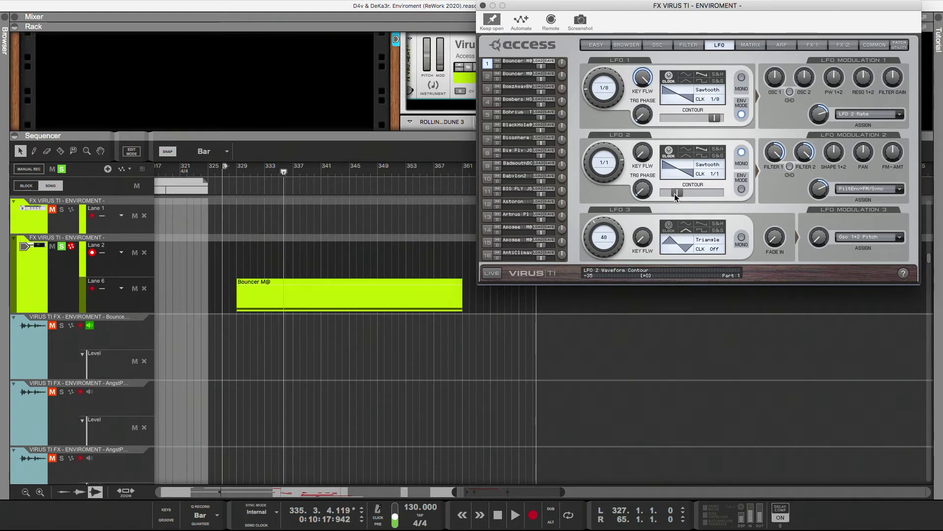
drag(693, 193, 701, 193)
drag(702, 193, 701, 193)
drag(702, 194, 668, 193)
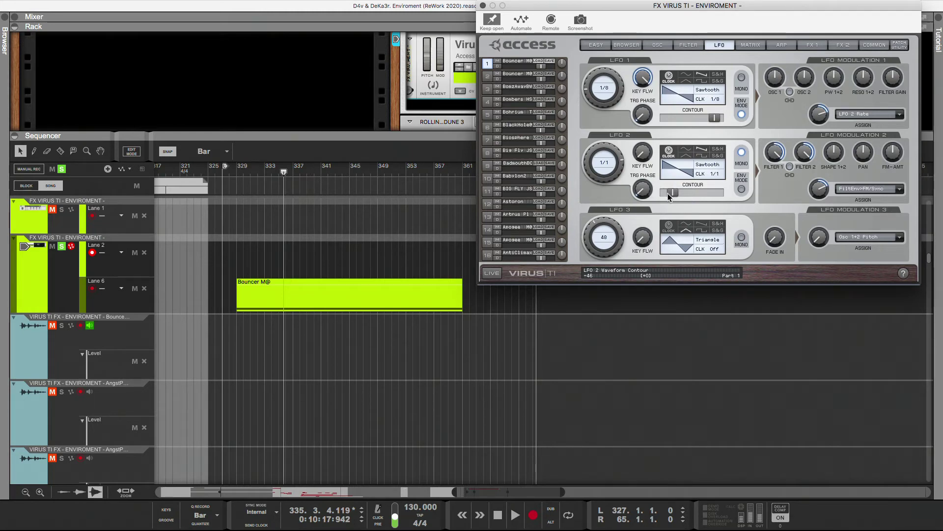
Step: Try a Sine shape on LFO 2, switch it back to Sawtooth and set its contour to about +33
drag(687, 154, 685, 169)
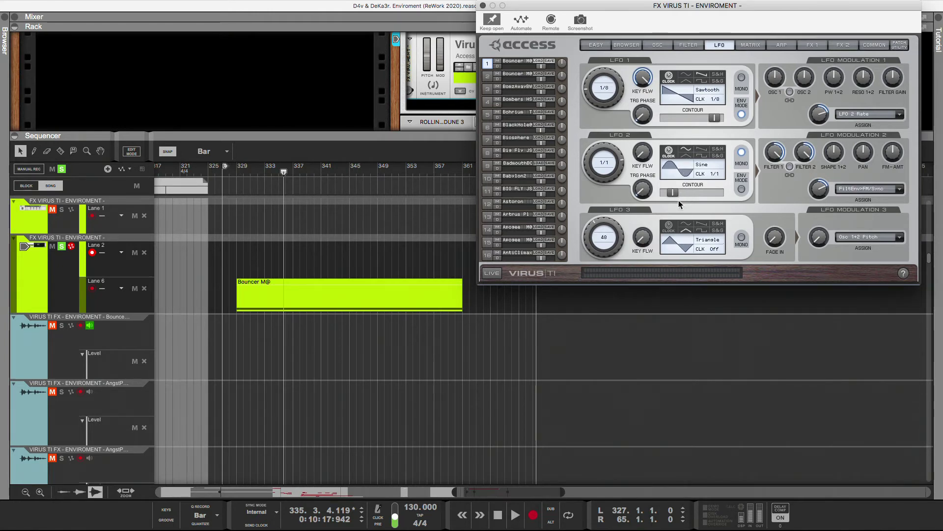
drag(674, 193, 700, 195)
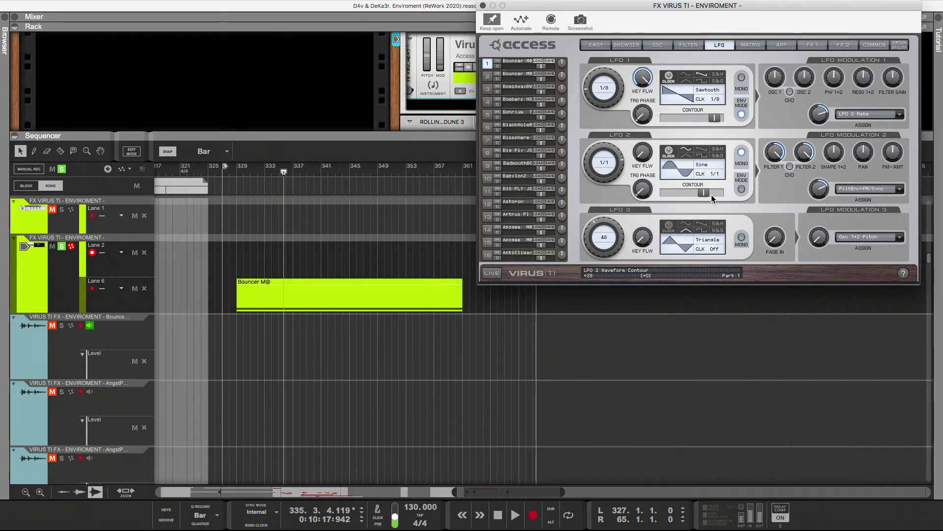
drag(710, 195, 691, 196)
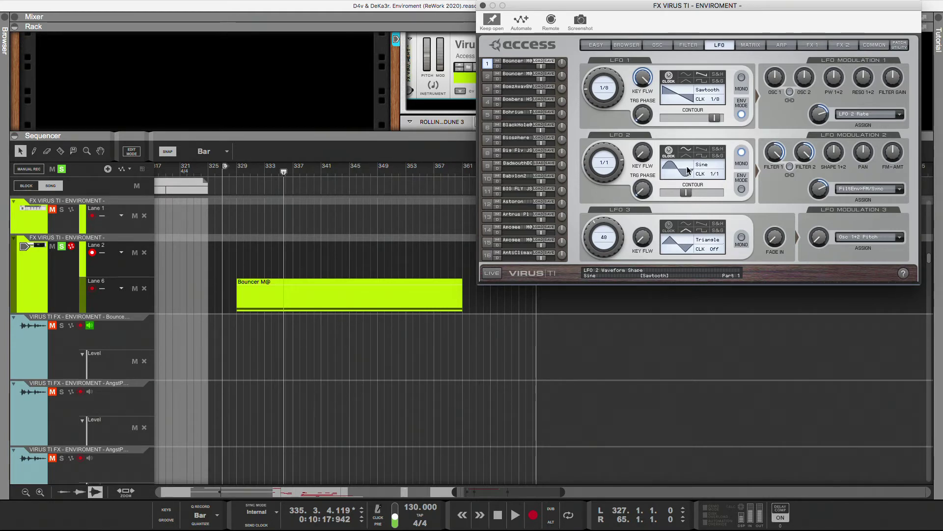
click(696, 157)
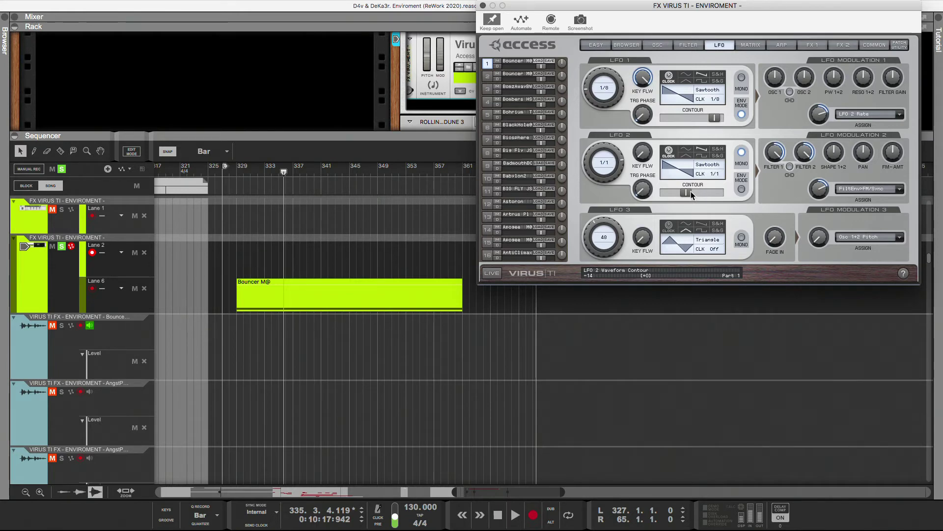
drag(691, 191, 715, 193)
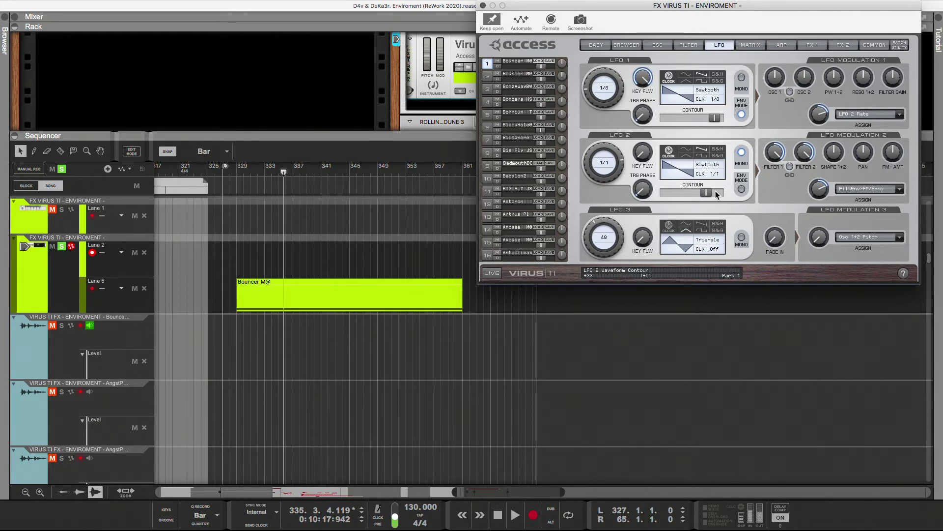
Step: Store the edited Bouncer M@ patch from part 1 over its existing entry in the project's personal library
click(624, 45)
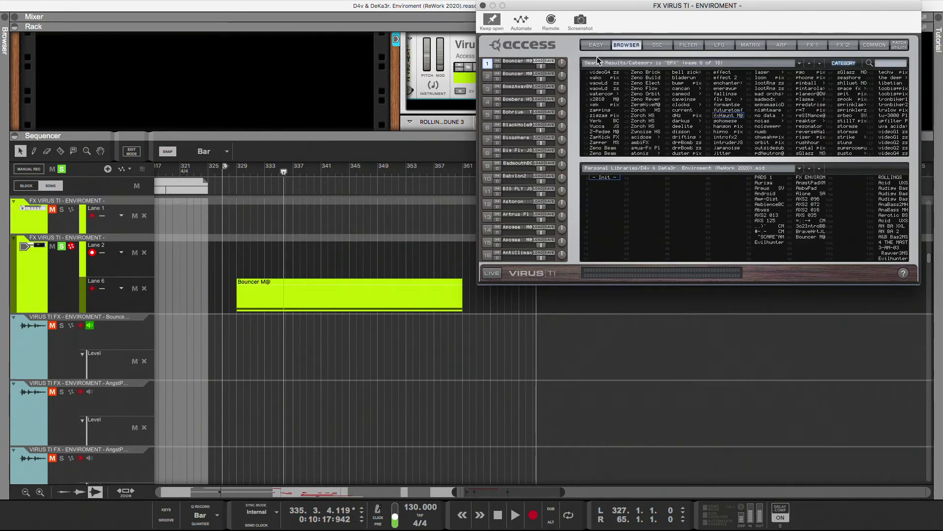
drag(520, 61, 811, 241)
drag(751, 241, 751, 241)
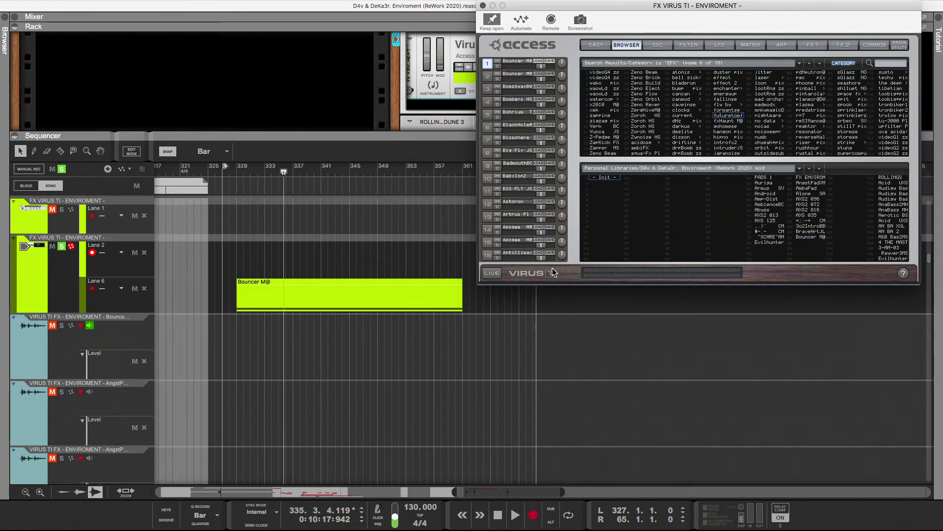
Step: Record the full Bouncer M@ part on its audio track from bar 327 to about bar 364
key(KP_0)
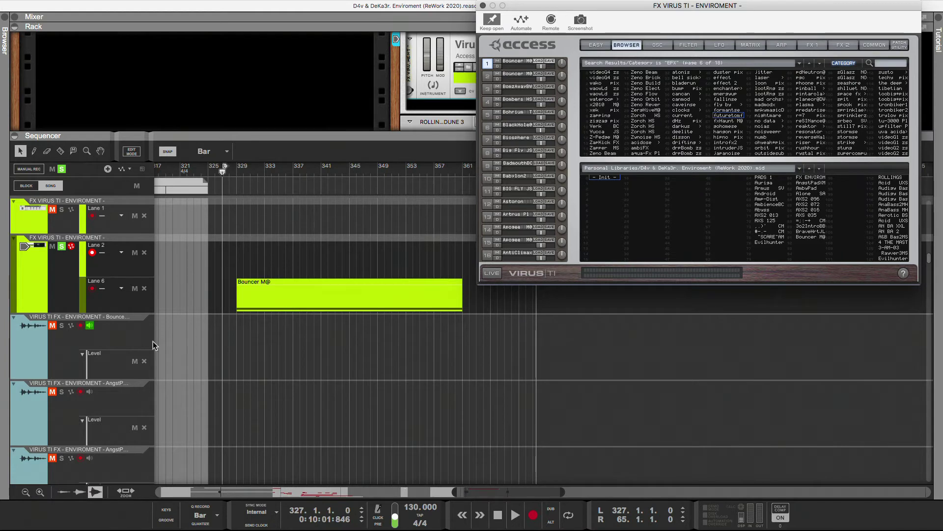
click(109, 336)
key(KP_Multiply)
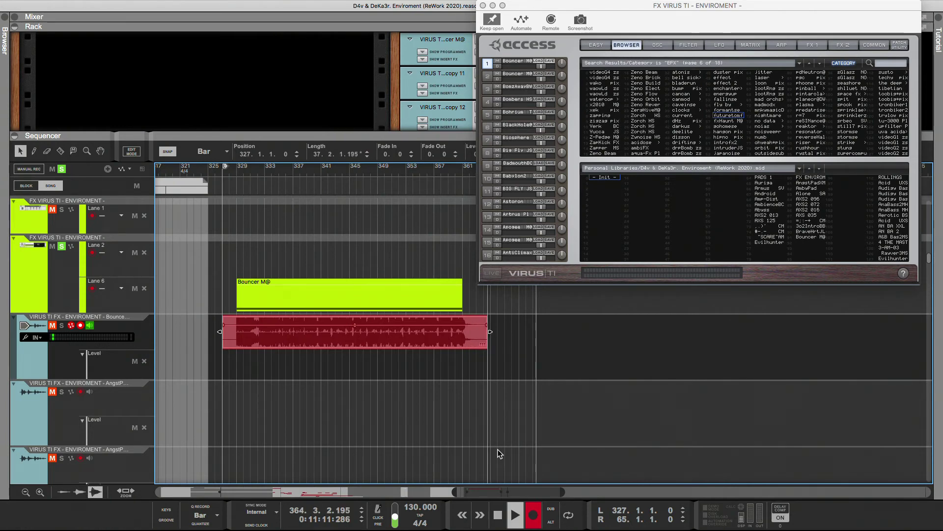
key(space)
Step: Label the recorded audio clip Bouncer M@, reusing the name of the instrument clip above it
right_click(337, 335)
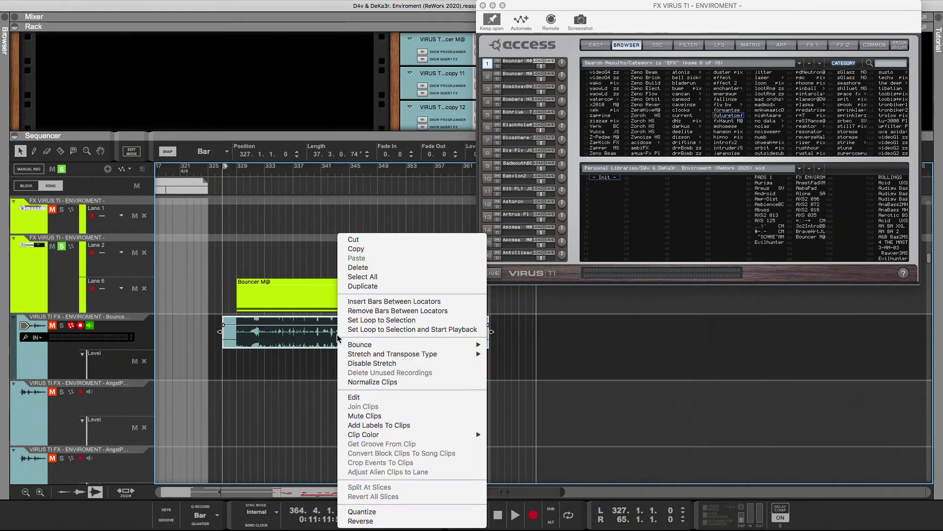
click(360, 426)
click(268, 284)
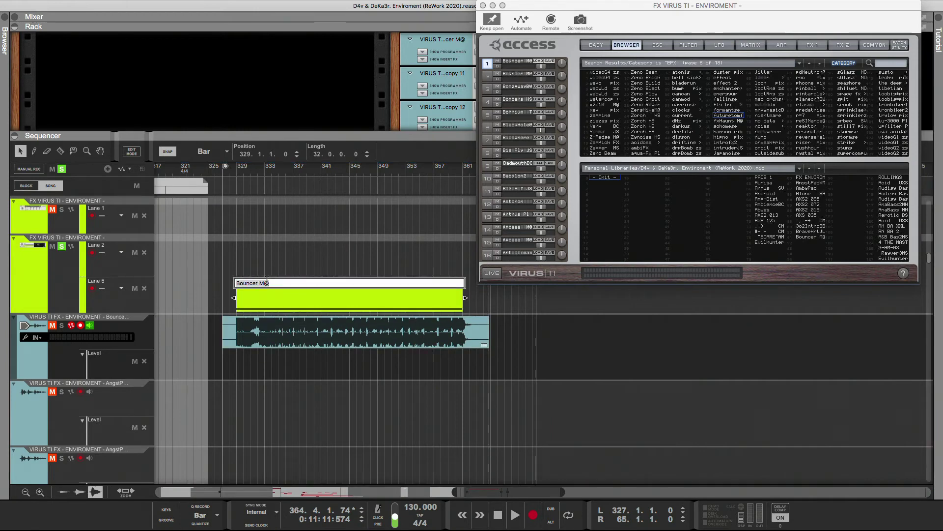
right_click(277, 332)
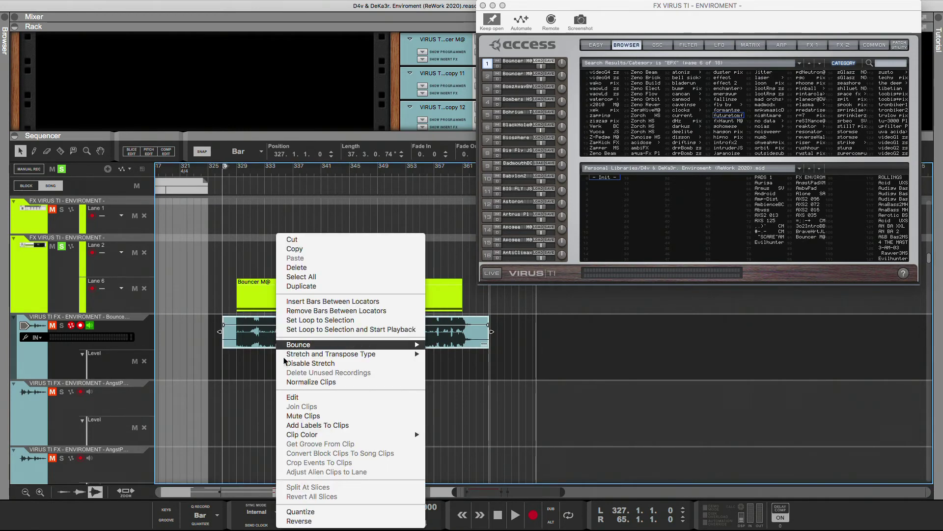
click(298, 424)
key(Return)
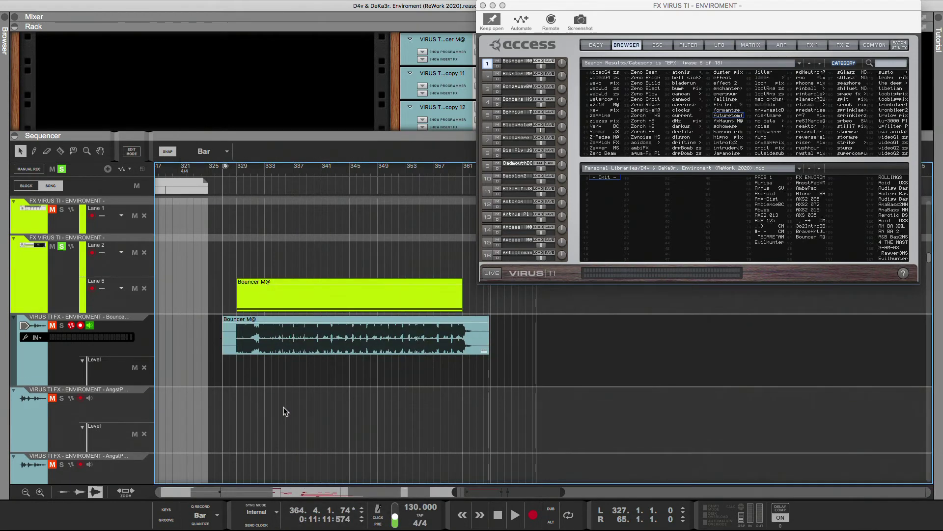
double_click(124, 318)
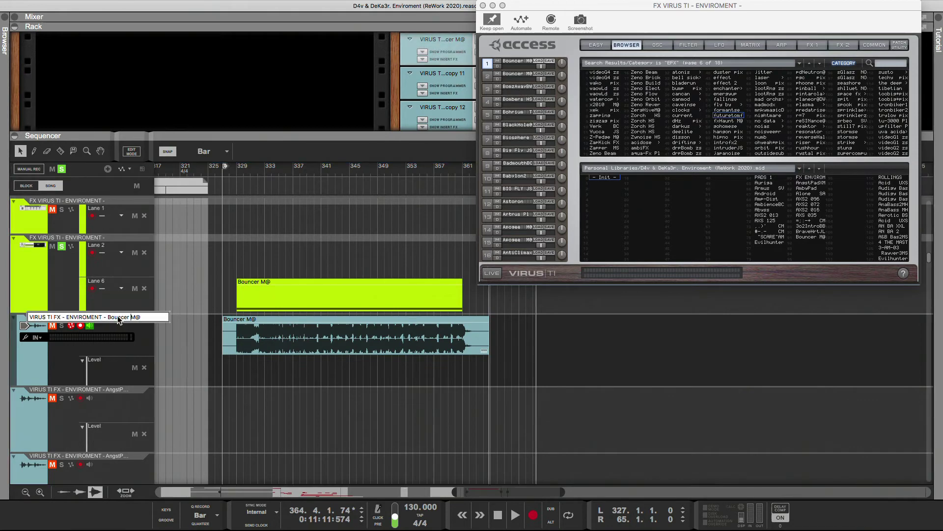
click(184, 392)
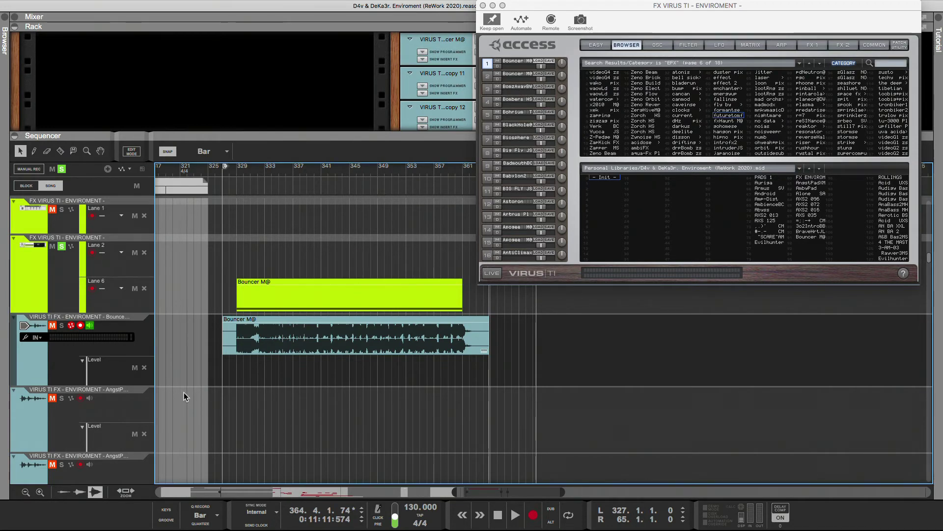
Step: Copy the Bouncer M@ instrument clip onto its audio track and park that track, folded, above the FX VIRUS TI instrument tracks
scroll(111, 328, up, 3)
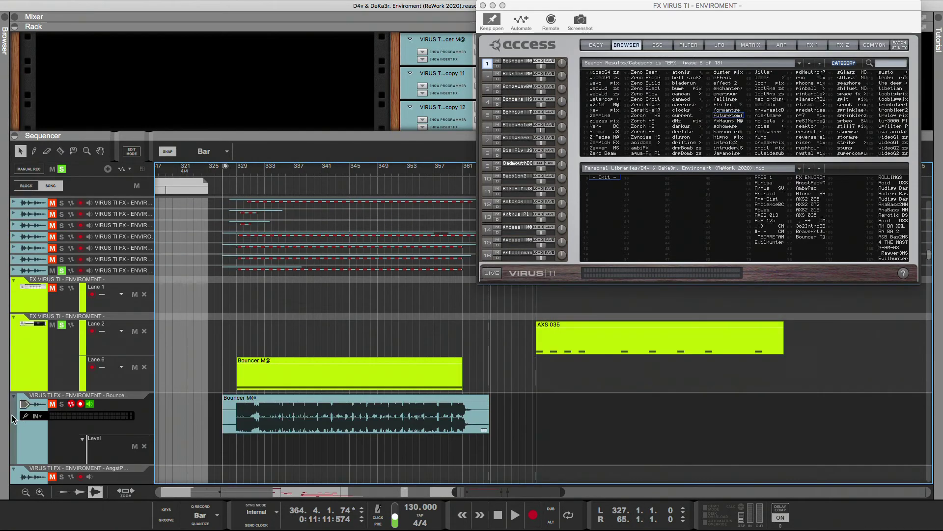
drag(264, 383, 269, 455)
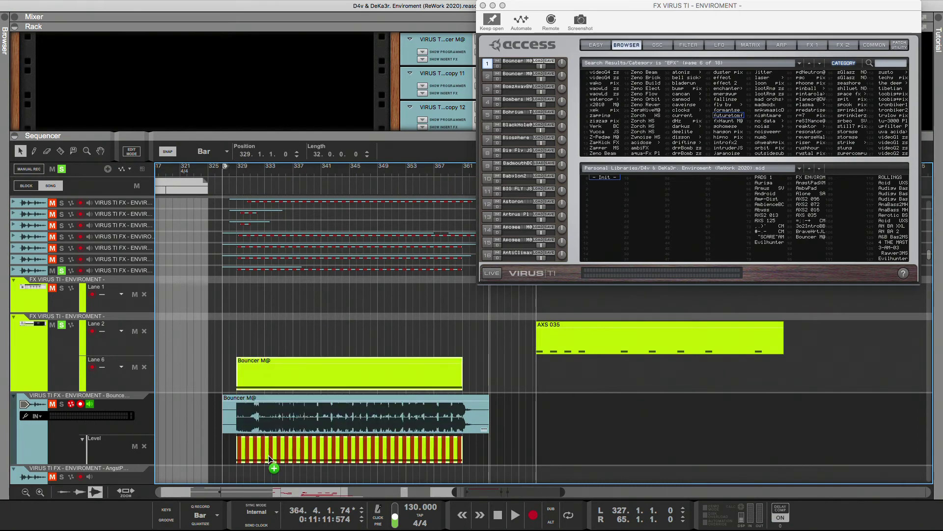
drag(20, 427, 16, 284)
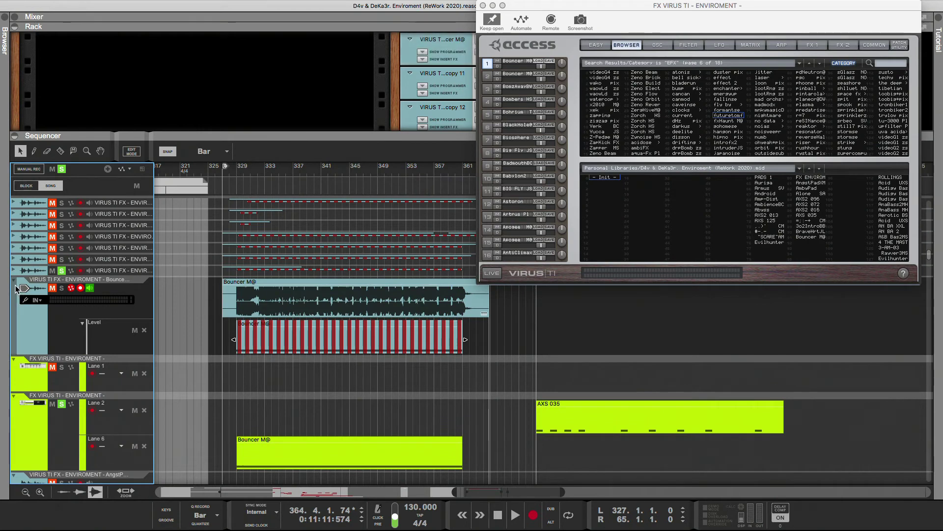
click(14, 280)
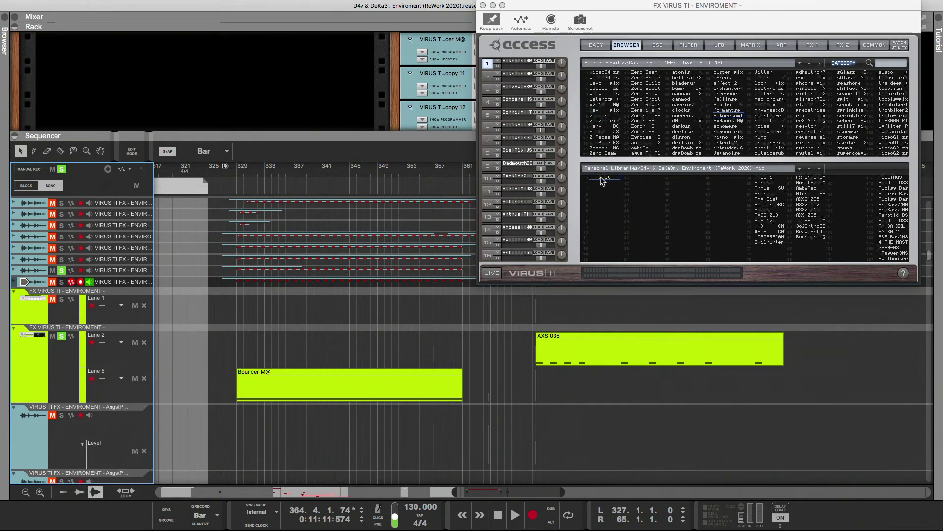
Step: Load the BomzAwayBW patch into part 1 of the Virus TI and the Init patch into part 2
drag(600, 176, 515, 69)
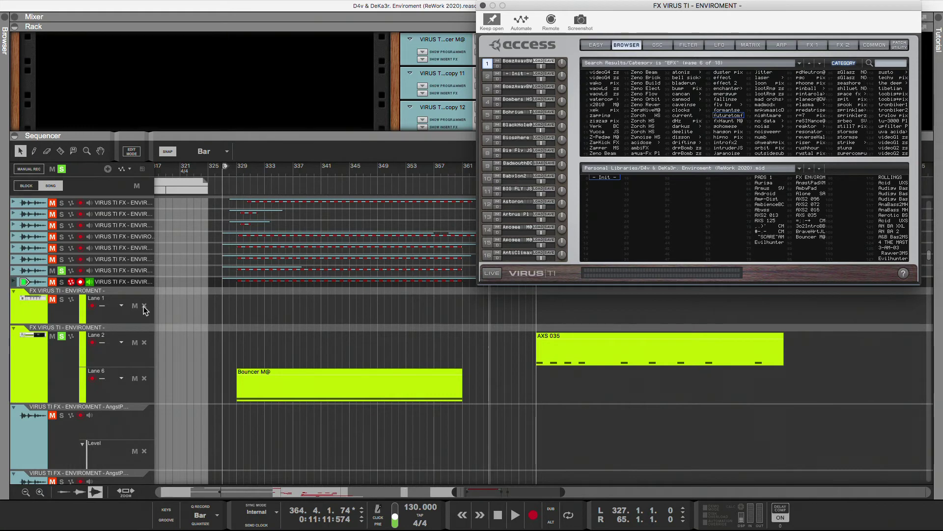
Step: Audition the BomzAwayBW patch from around bar 329 while examining its oscillator and effects settings
click(43, 364)
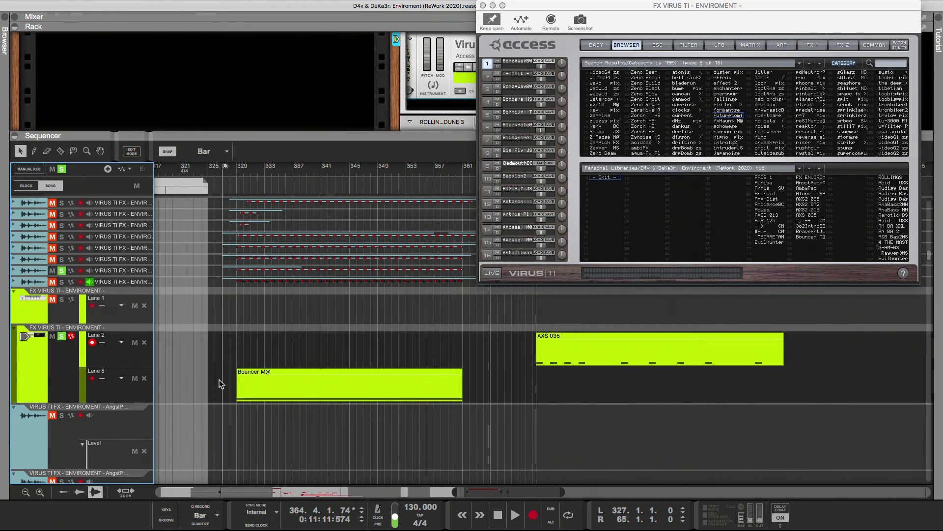
key(space)
click(252, 227)
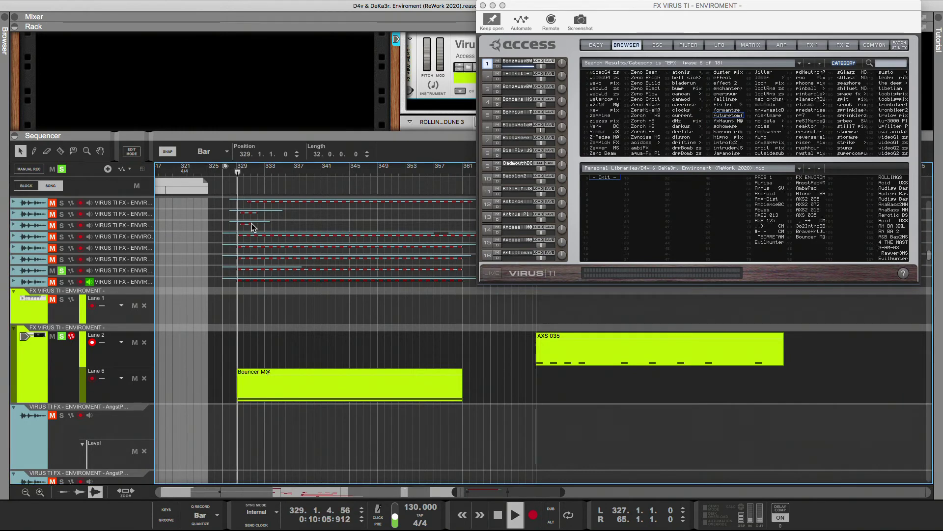
click(839, 42)
click(812, 43)
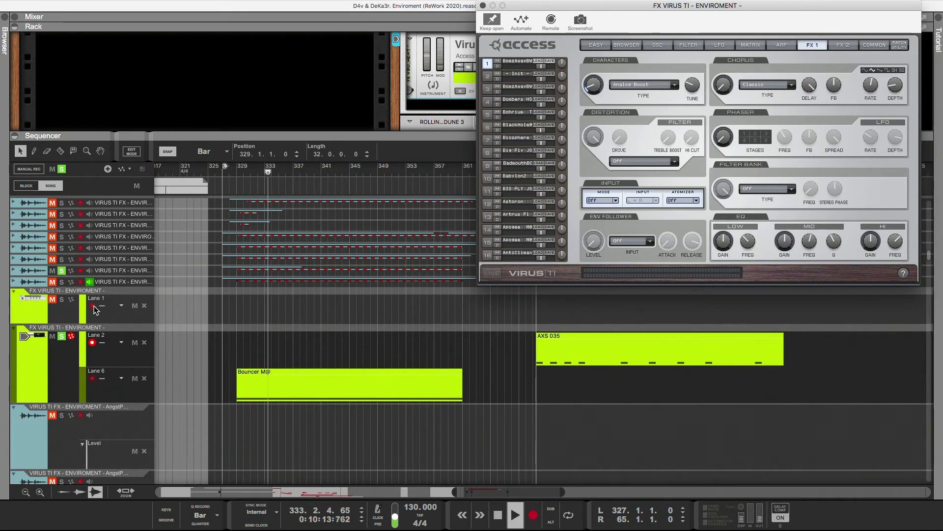
click(227, 173)
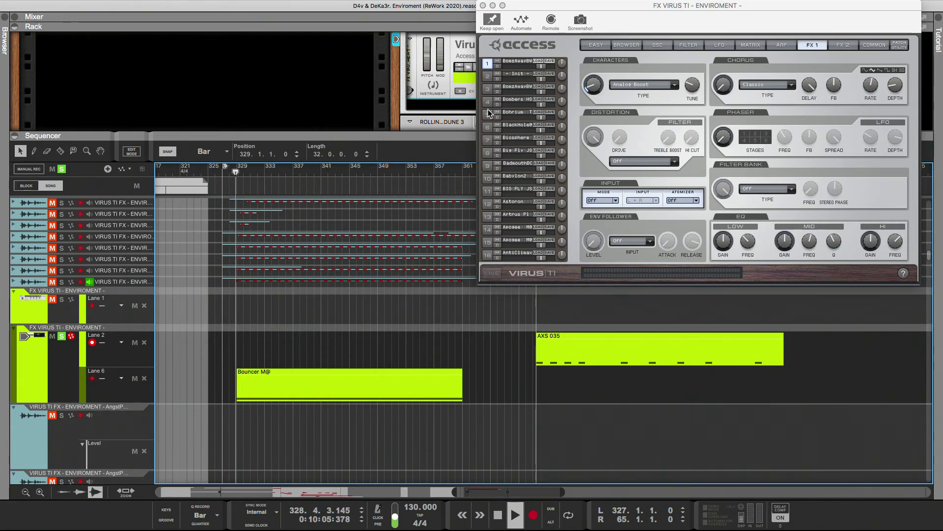
click(662, 46)
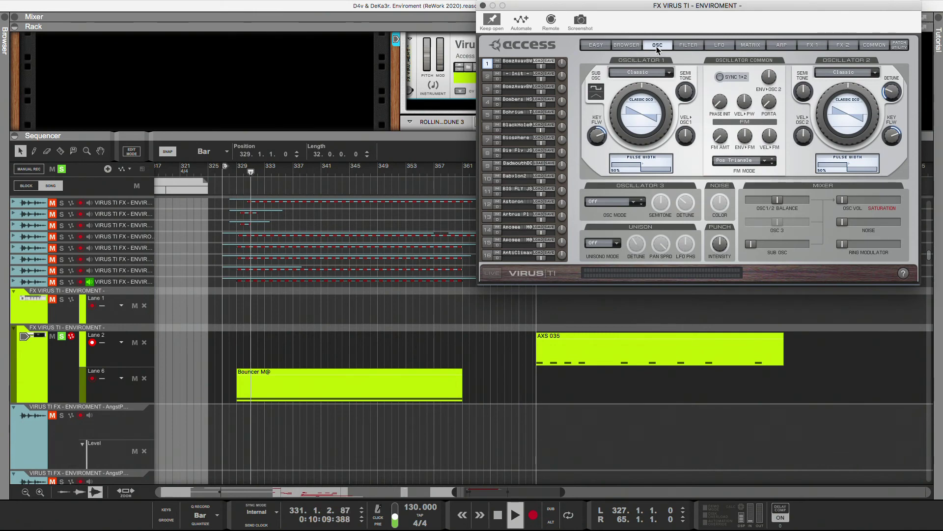
click(634, 44)
click(839, 44)
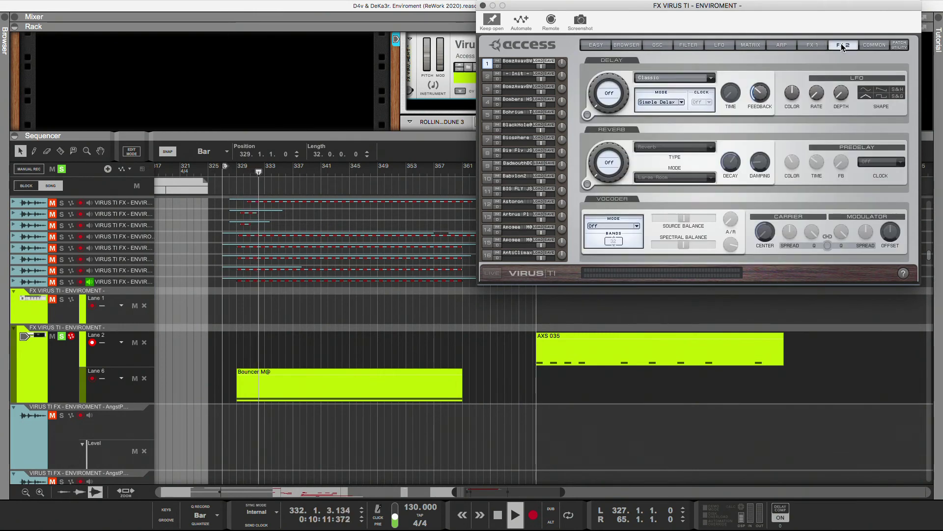
click(812, 45)
key(space)
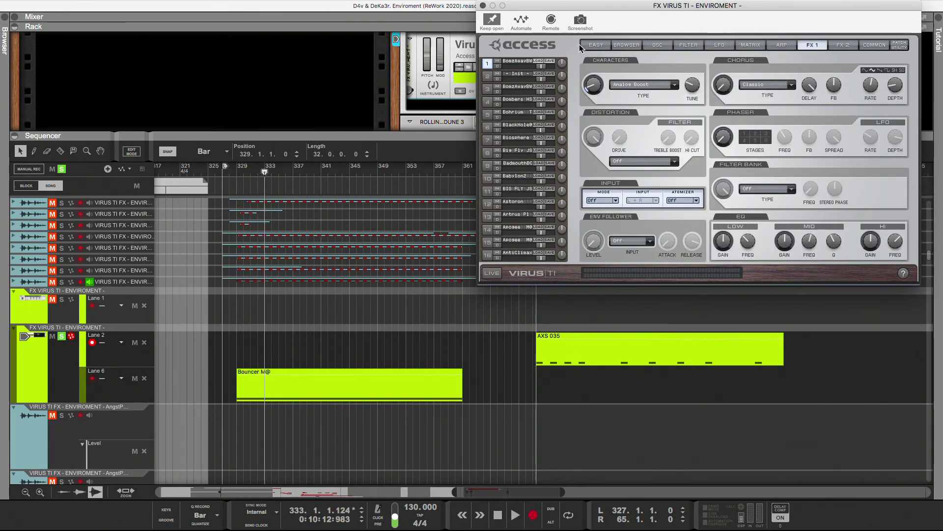
Step: Copy the part 1 patch name and use it to relabel the Bouncer M@ instrument clip as BomzAwayBW
click(623, 46)
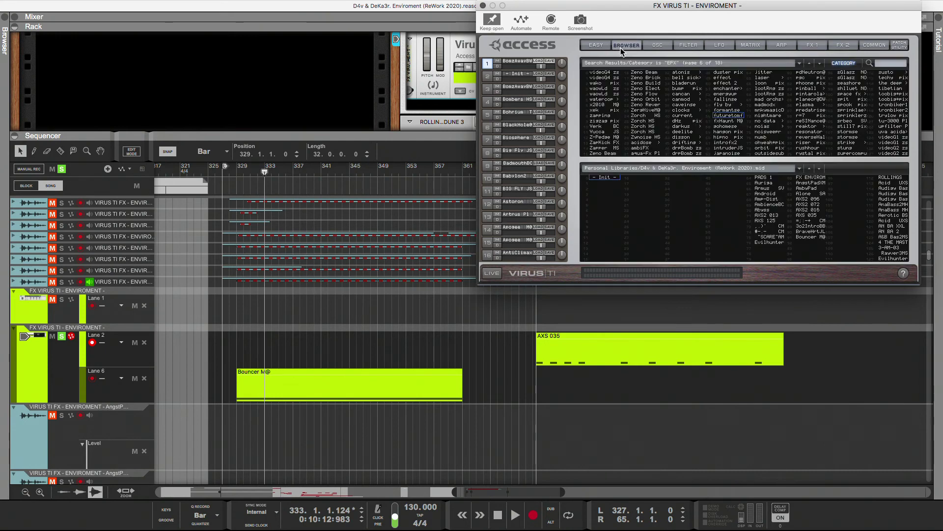
right_click(525, 64)
click(550, 138)
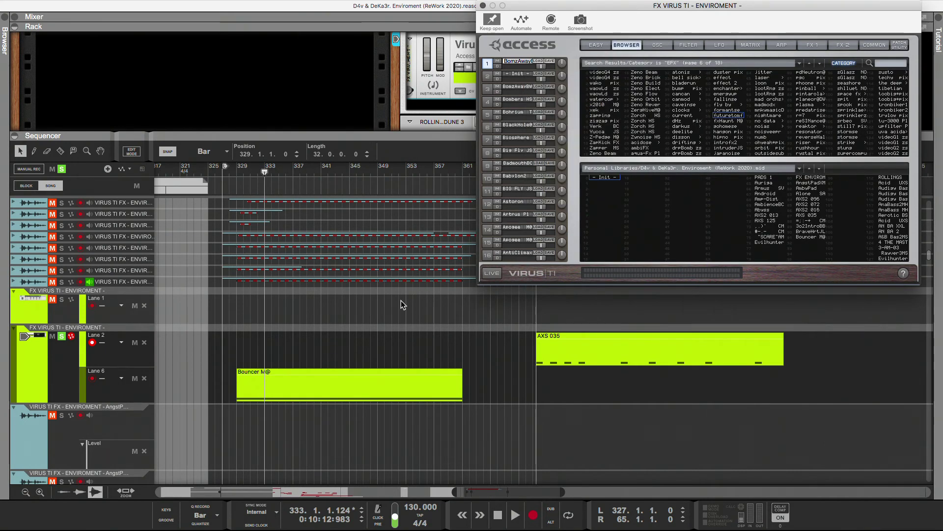
double_click(288, 371)
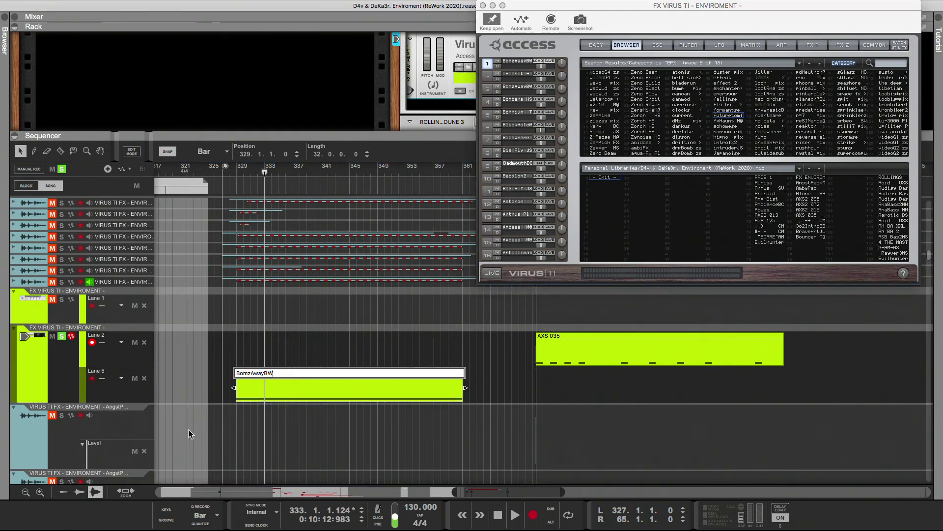
Step: Rename the audio track below the instrument to VIRUS TI FX - ENVIROMENT - BomzAwayBW and return the playhead to bar 327
click(98, 414)
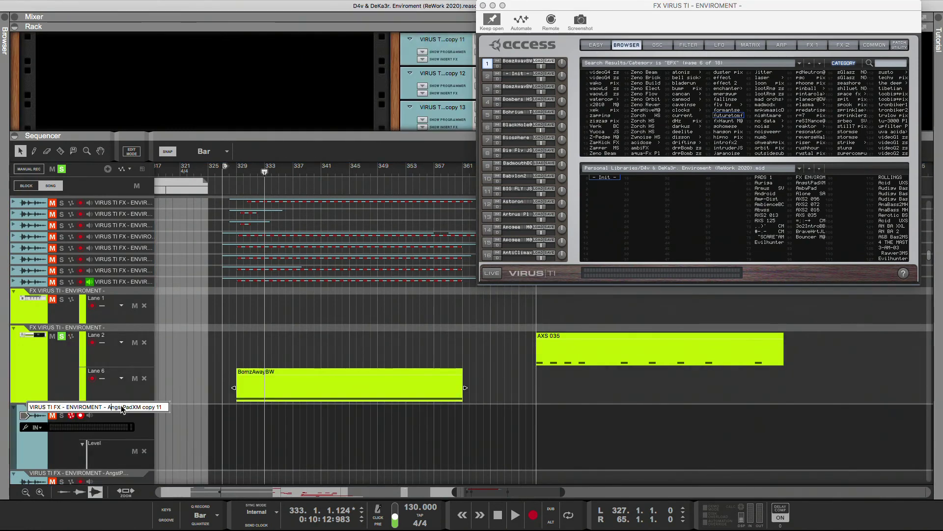
drag(109, 410, 162, 406)
key(super+v)
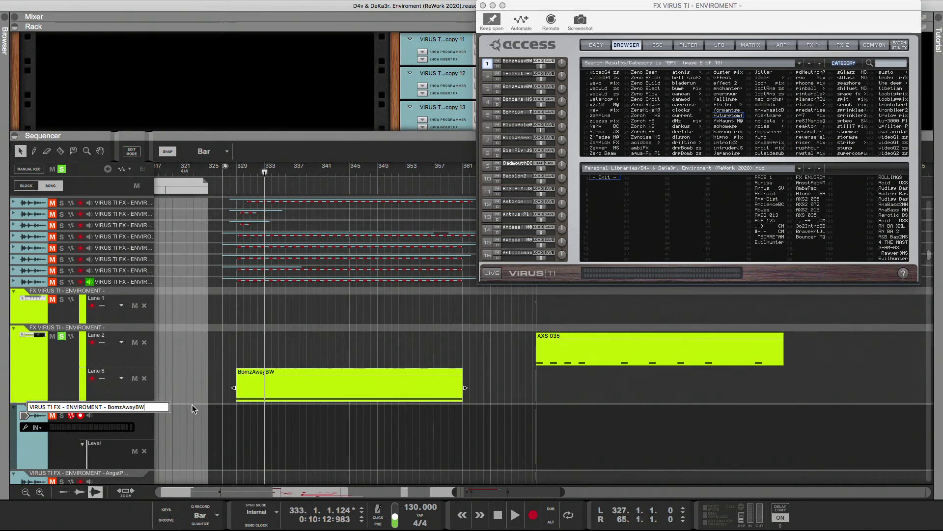
click(228, 421)
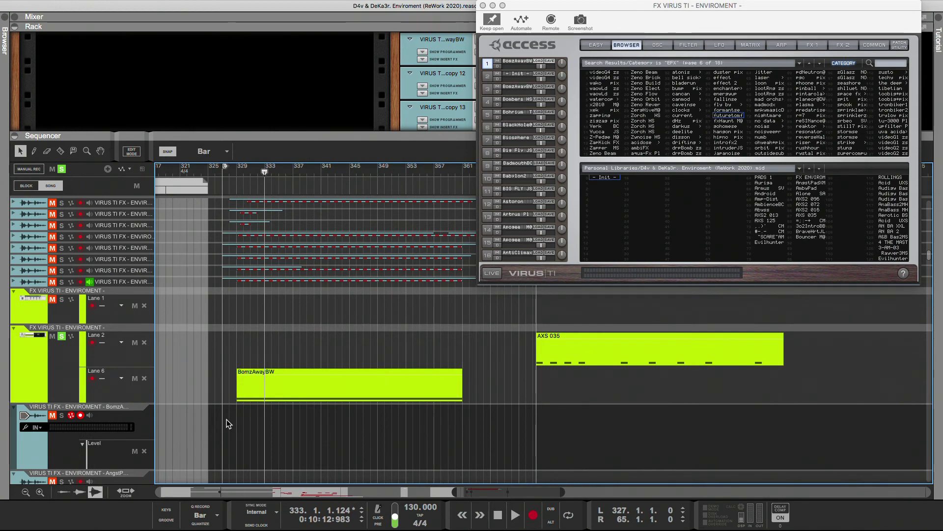
key(KP_0)
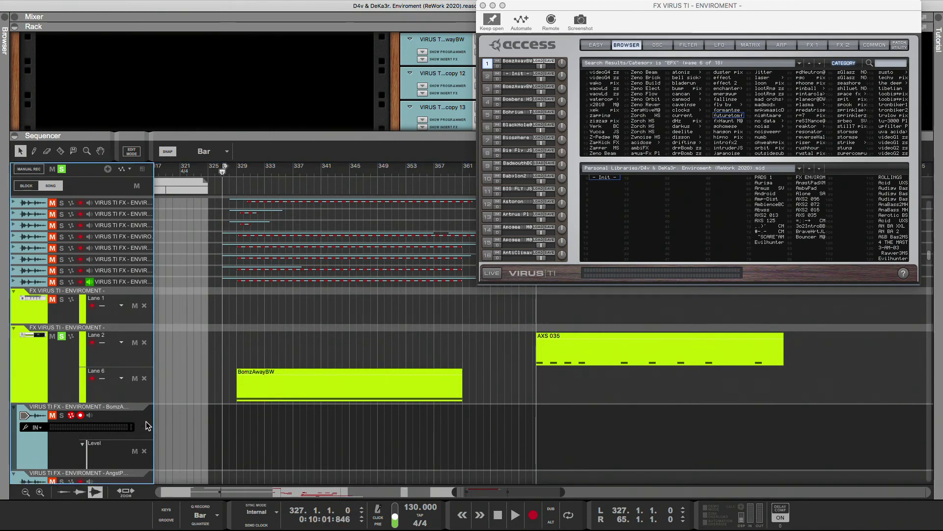
Step: Store the part 1 BomzAwayBW patch over the Bouncer M@ entry in the project library and reset part 3 to Init
drag(516, 61, 604, 196)
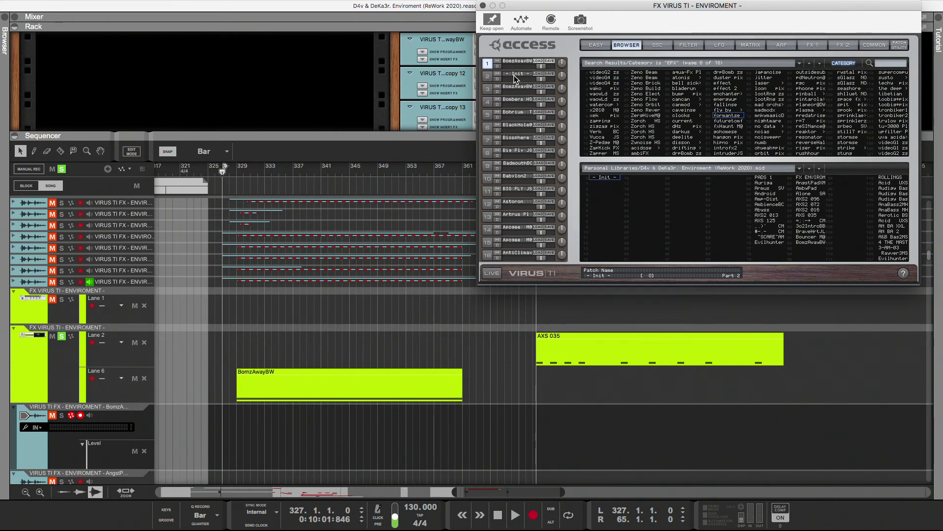
drag(514, 76, 515, 87)
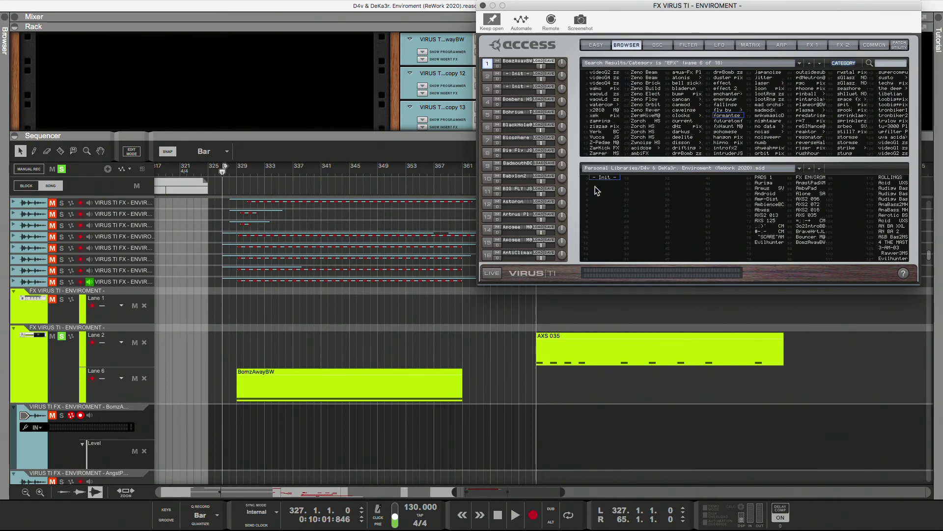
Step: Record the BomzAwayBW part on its audio track from bar 327 to about bar 337
click(222, 434)
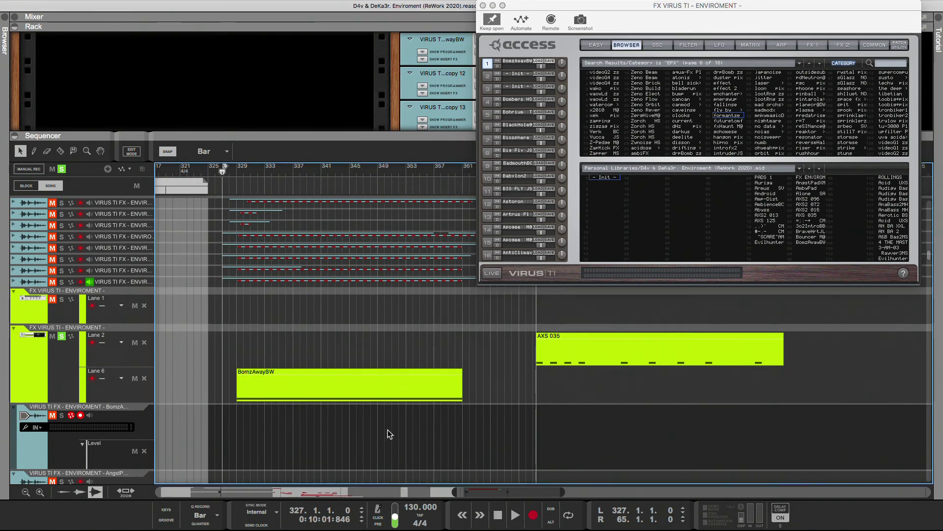
click(138, 423)
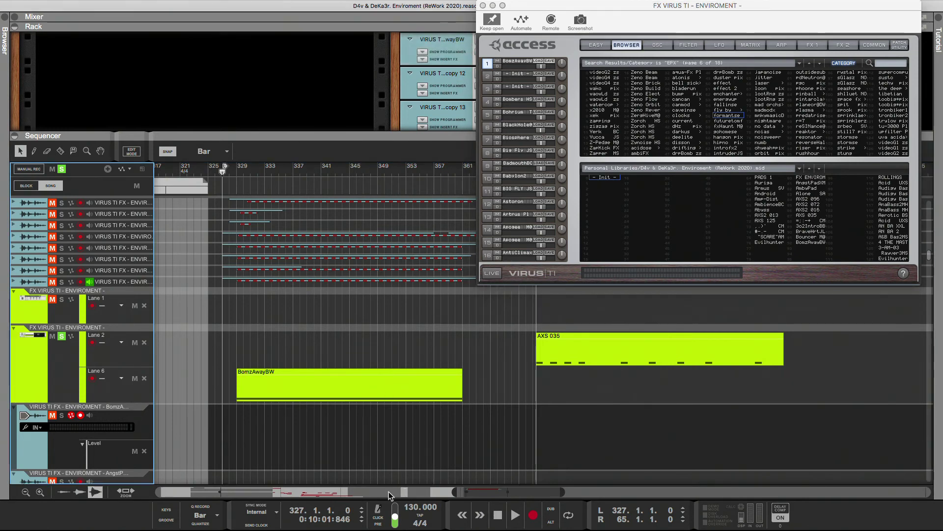
click(532, 512)
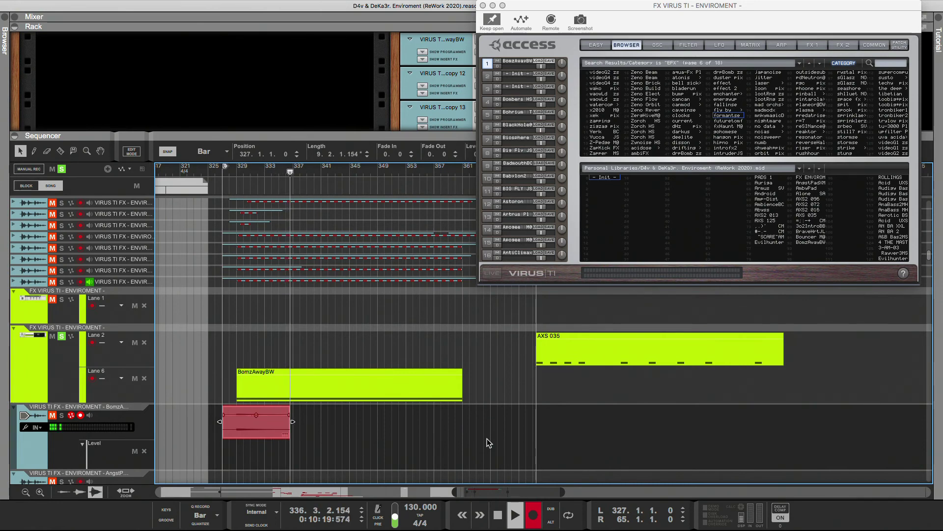
key(space)
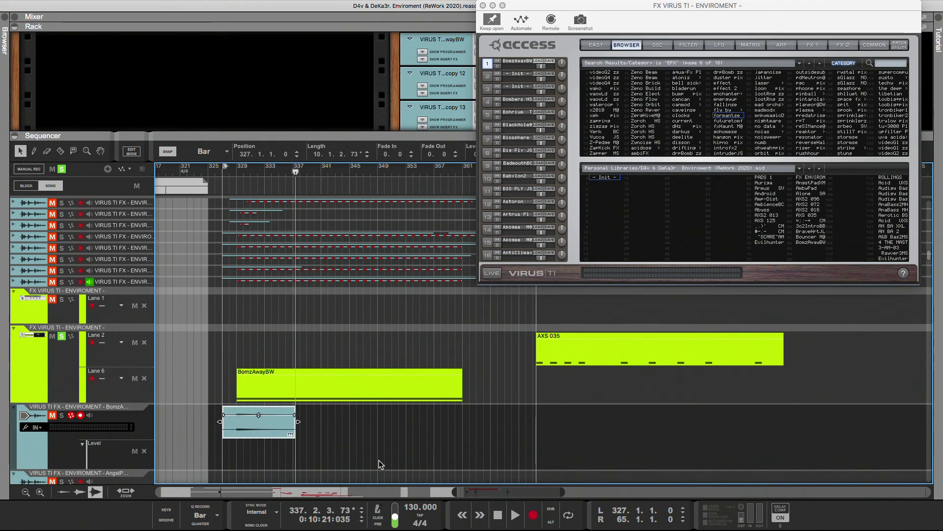
Step: Label the recorded audio clip BomzAwayBW and trim its end to a length of 10 bars
right_click(271, 424)
click(276, 422)
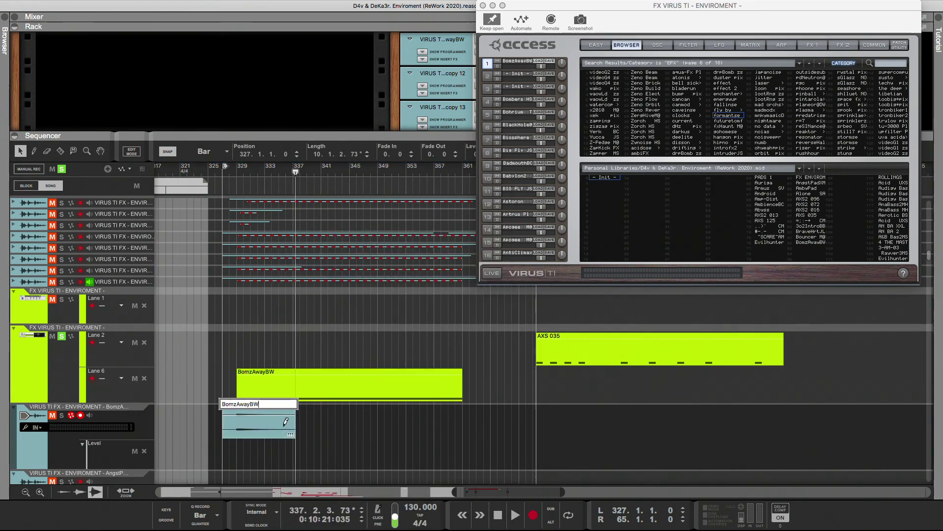
click(325, 437)
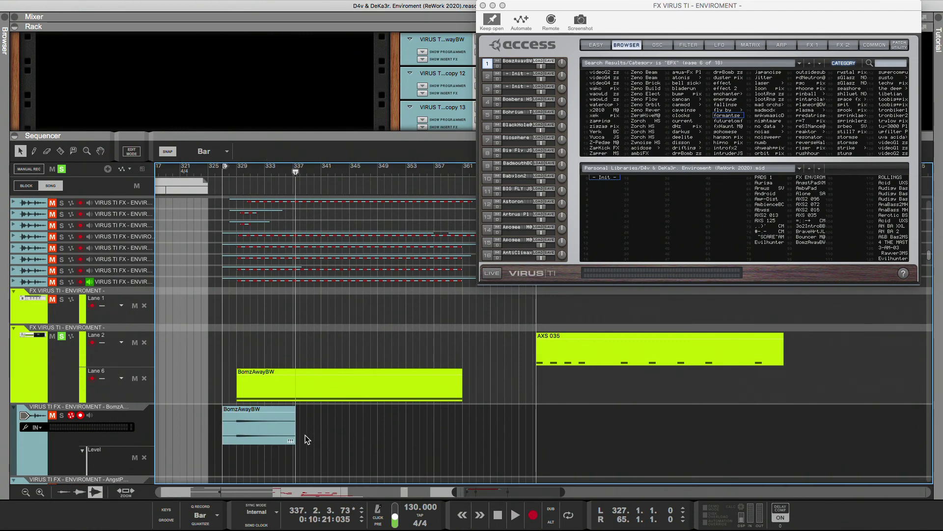
drag(291, 432, 292, 429)
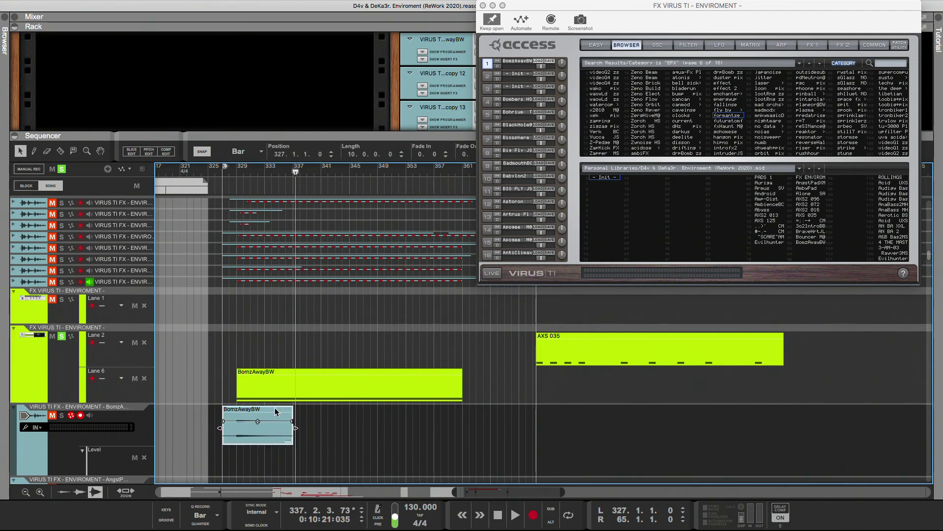
click(173, 414)
Step: Copy the BomzAwayBW instrument clip onto its audio track and park that track, folded, above the FX VIRUS TI instrument tracks
scroll(235, 395, down, 2)
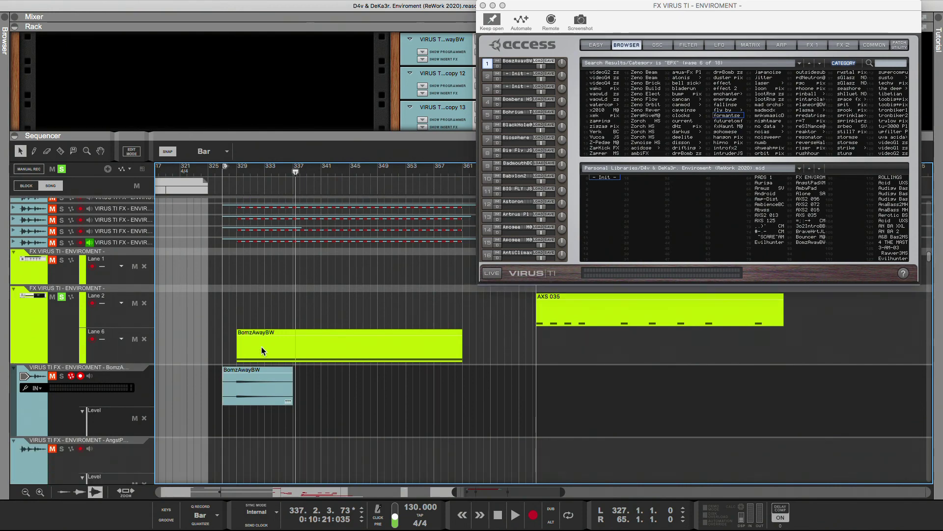
drag(261, 346, 258, 409)
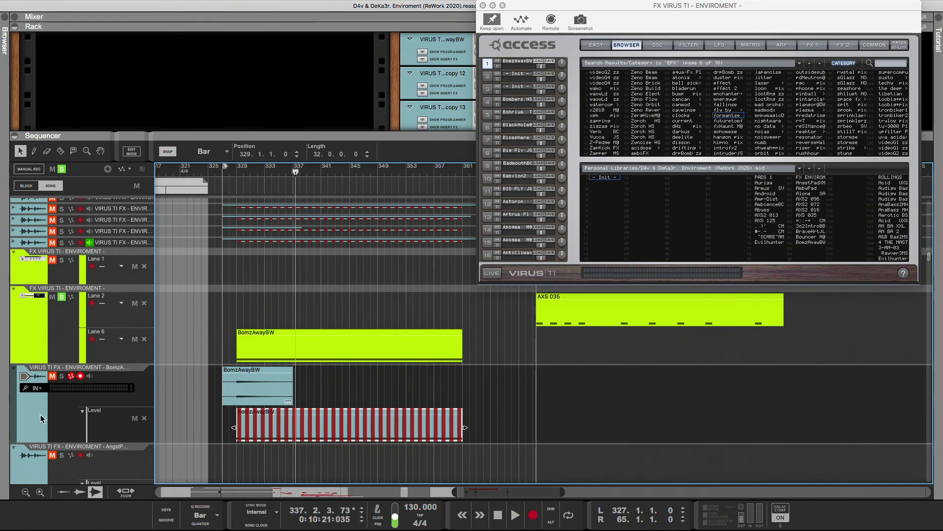
drag(15, 406, 42, 258)
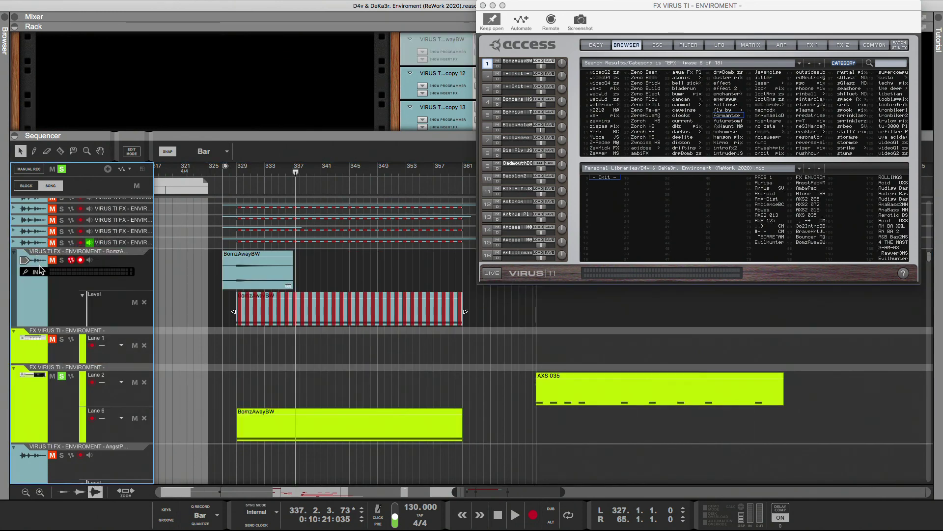
click(15, 252)
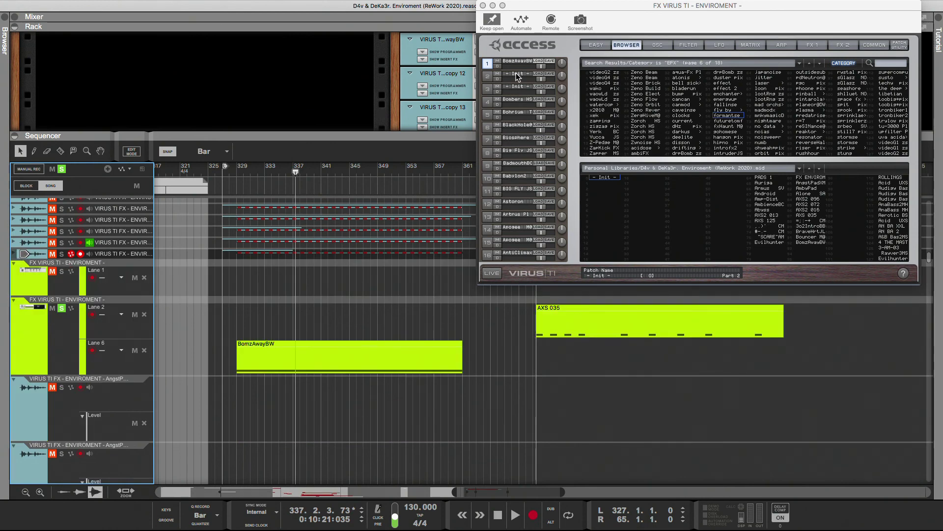
Step: Reset part 1 of the Virus TI to the Init patch and clear the BomzAwayBW label from the instrument clip
drag(517, 77, 514, 61)
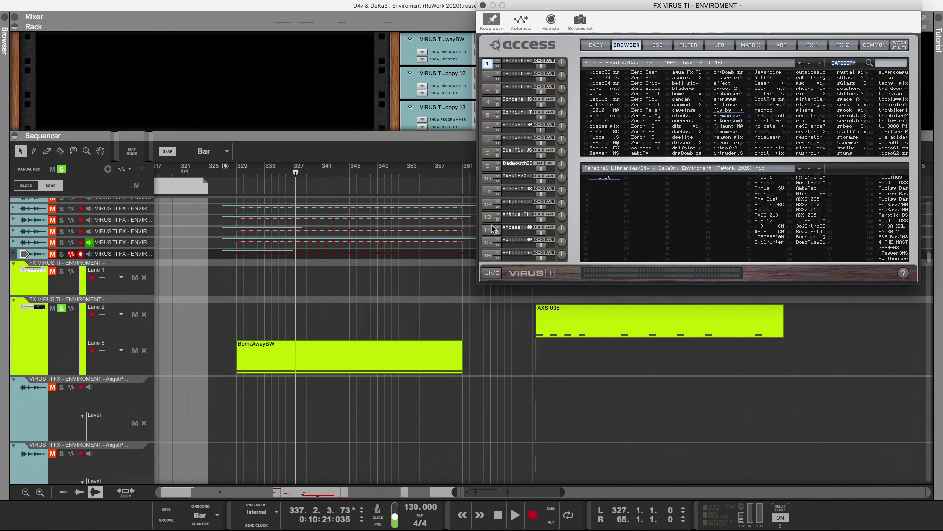
click(271, 345)
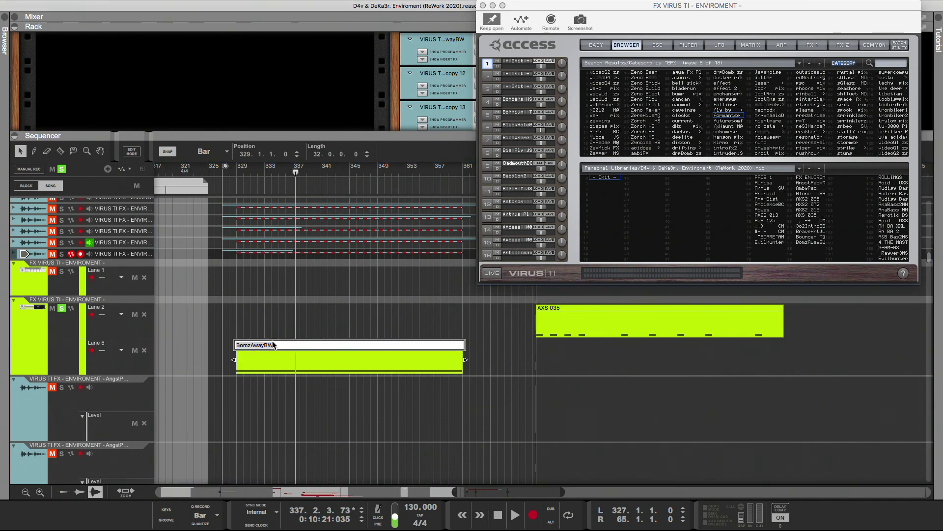
click(547, 313)
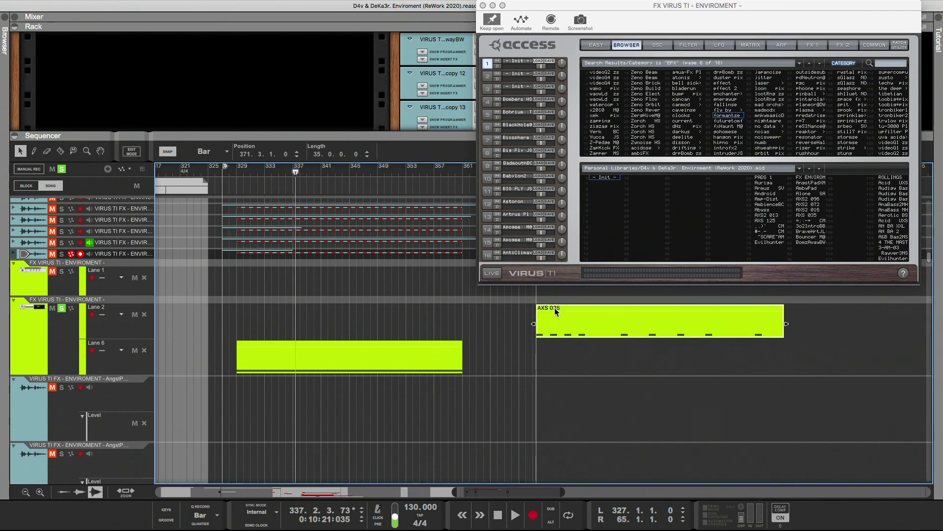
Step: Clear the AXS 035 label from the instrument clip on Lane 2 of the FX VIRUS TI track
double_click(556, 314)
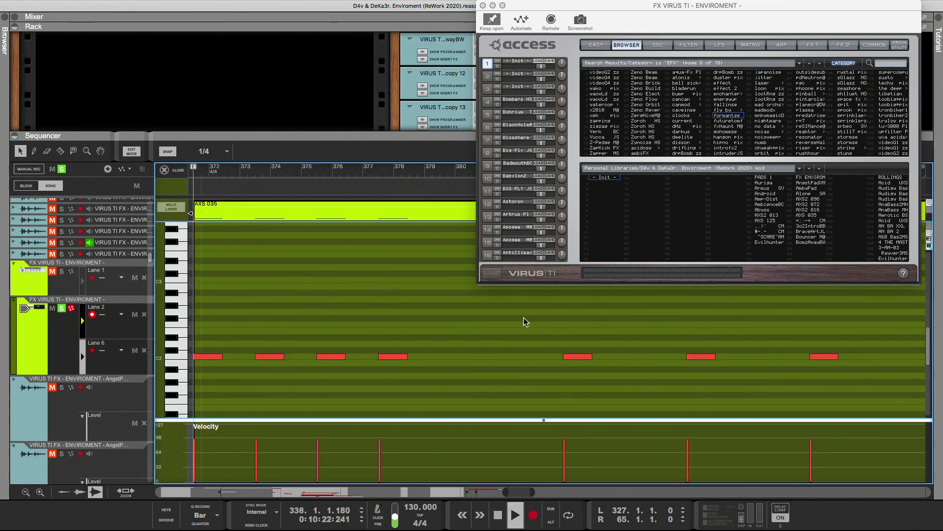
key(super+e)
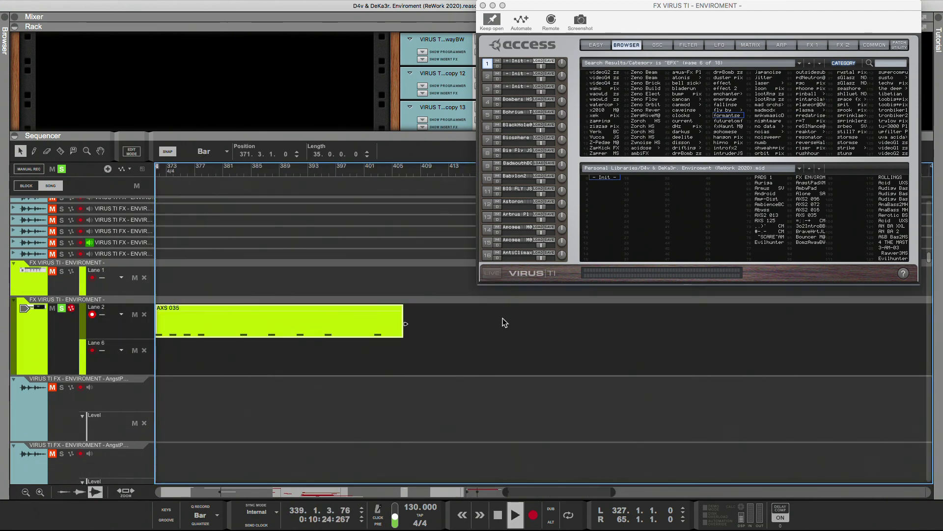
drag(505, 494, 448, 492)
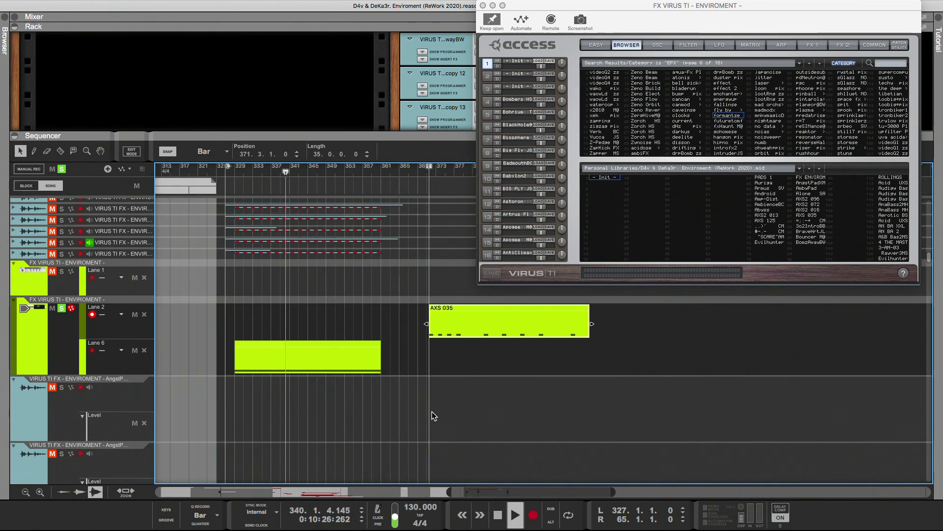
double_click(446, 308)
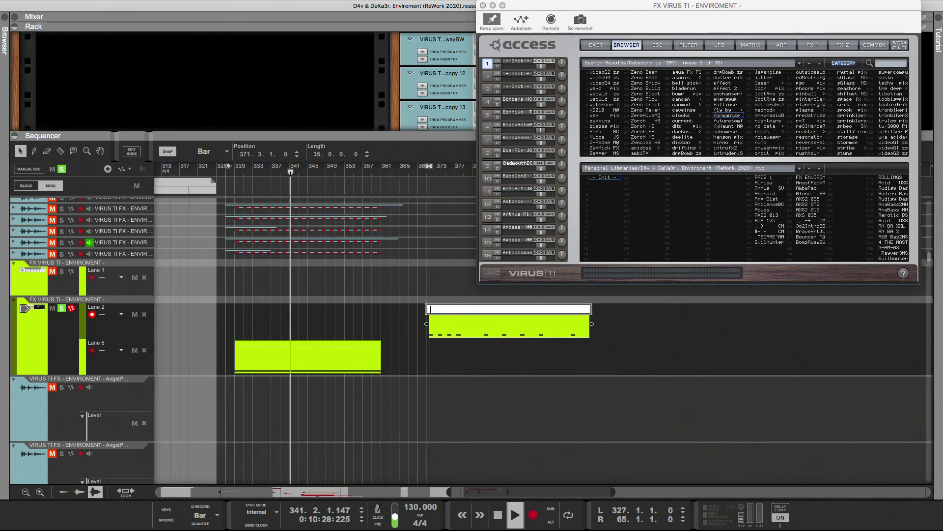
click(369, 316)
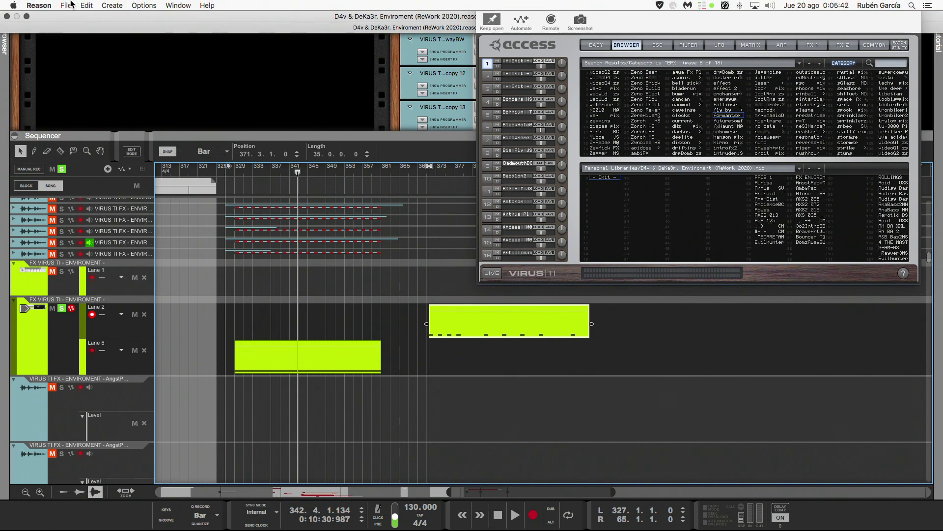
Step: Open the Song Information, move its dialog clear of the Virus TI window and open the More Information text for editing
click(65, 6)
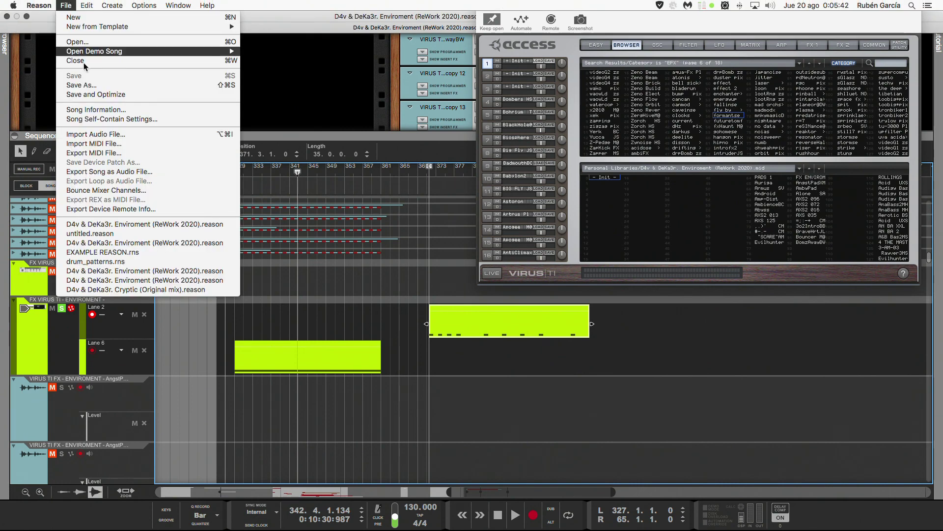
click(95, 110)
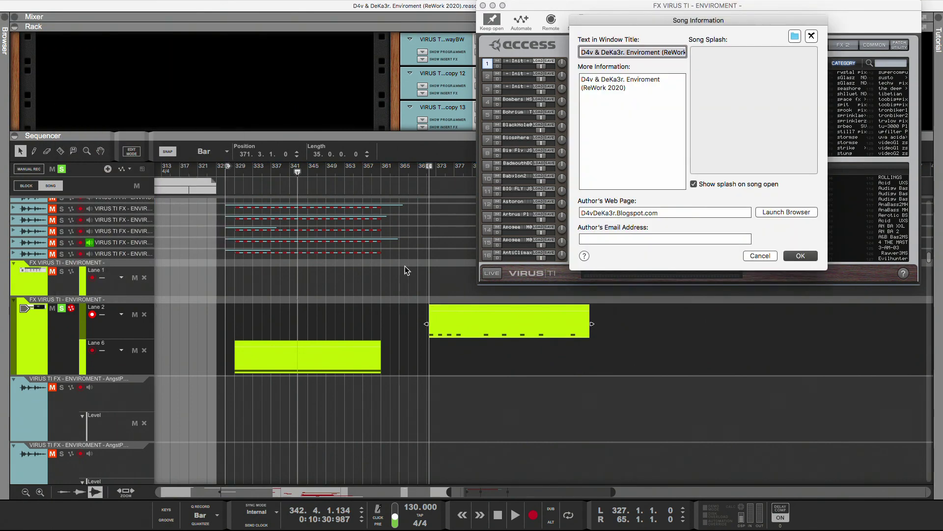
drag(702, 22, 315, 210)
click(261, 303)
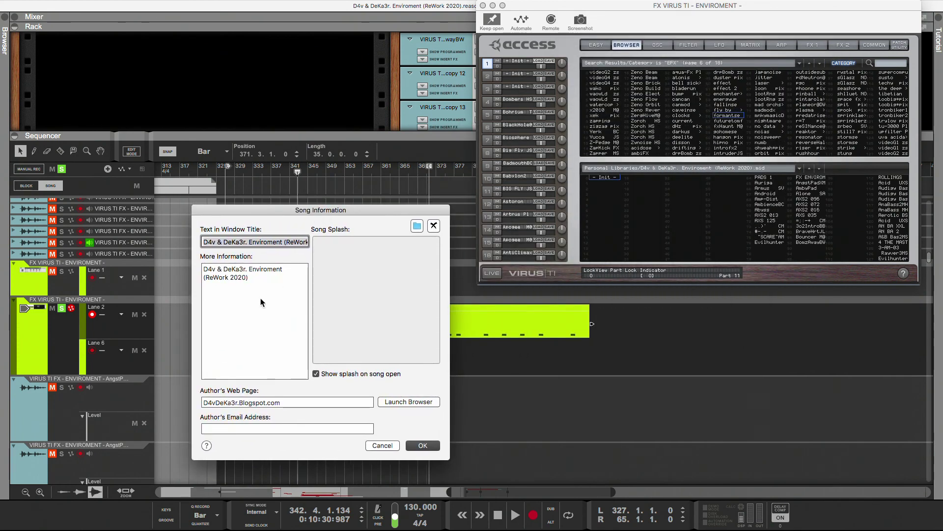